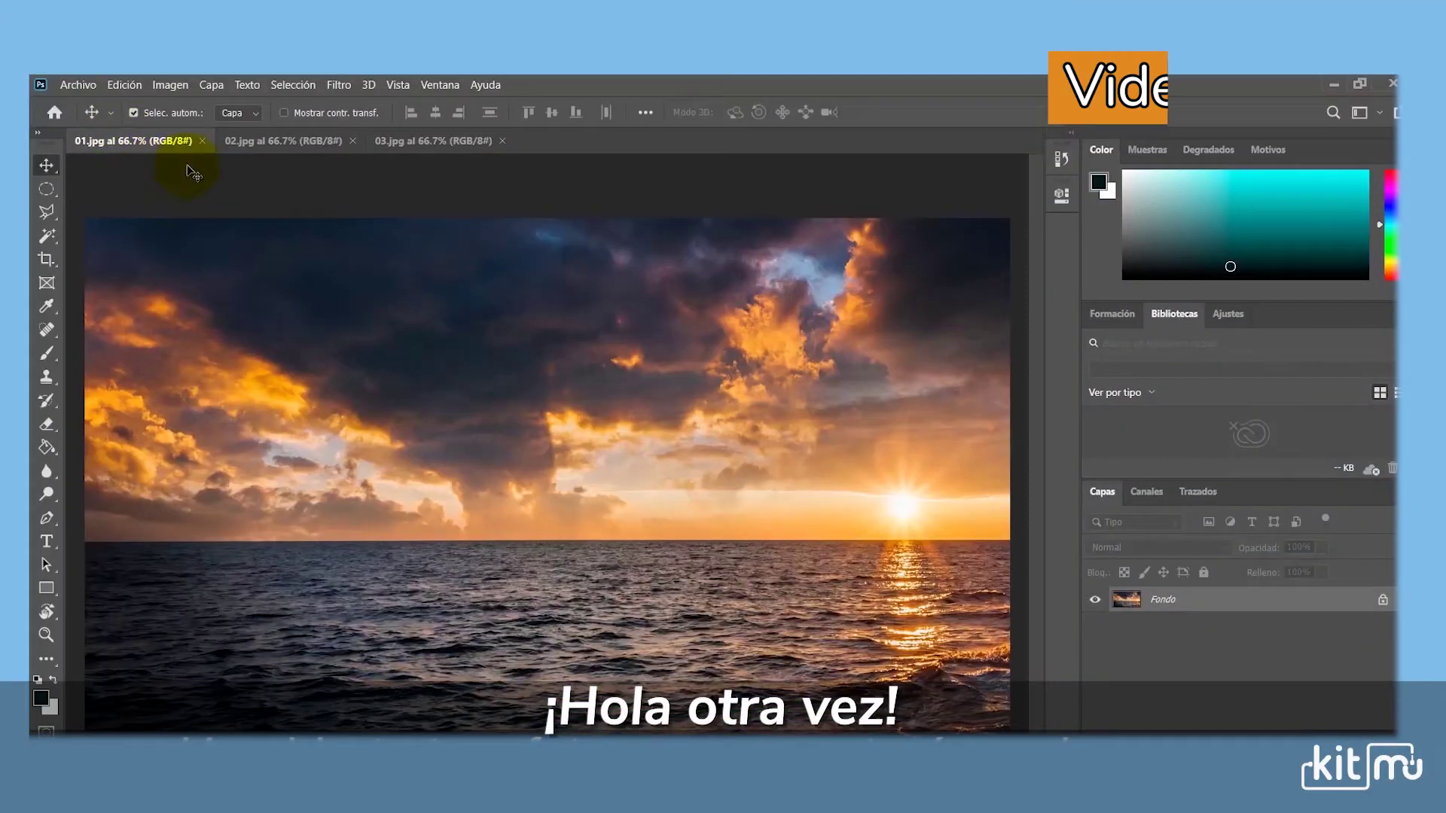
Select all of the night sky image and drag it into the sunset document as a new layer.
left_click(256, 141)
right_click(47, 189)
left_click(121, 190)
key("ctrl+a")
left_click(46, 165)
mouse_move(485, 404)
left_mouse_down()
mouse_move(503, 464)
mouse_move(701, 403)
left_mouse_up()
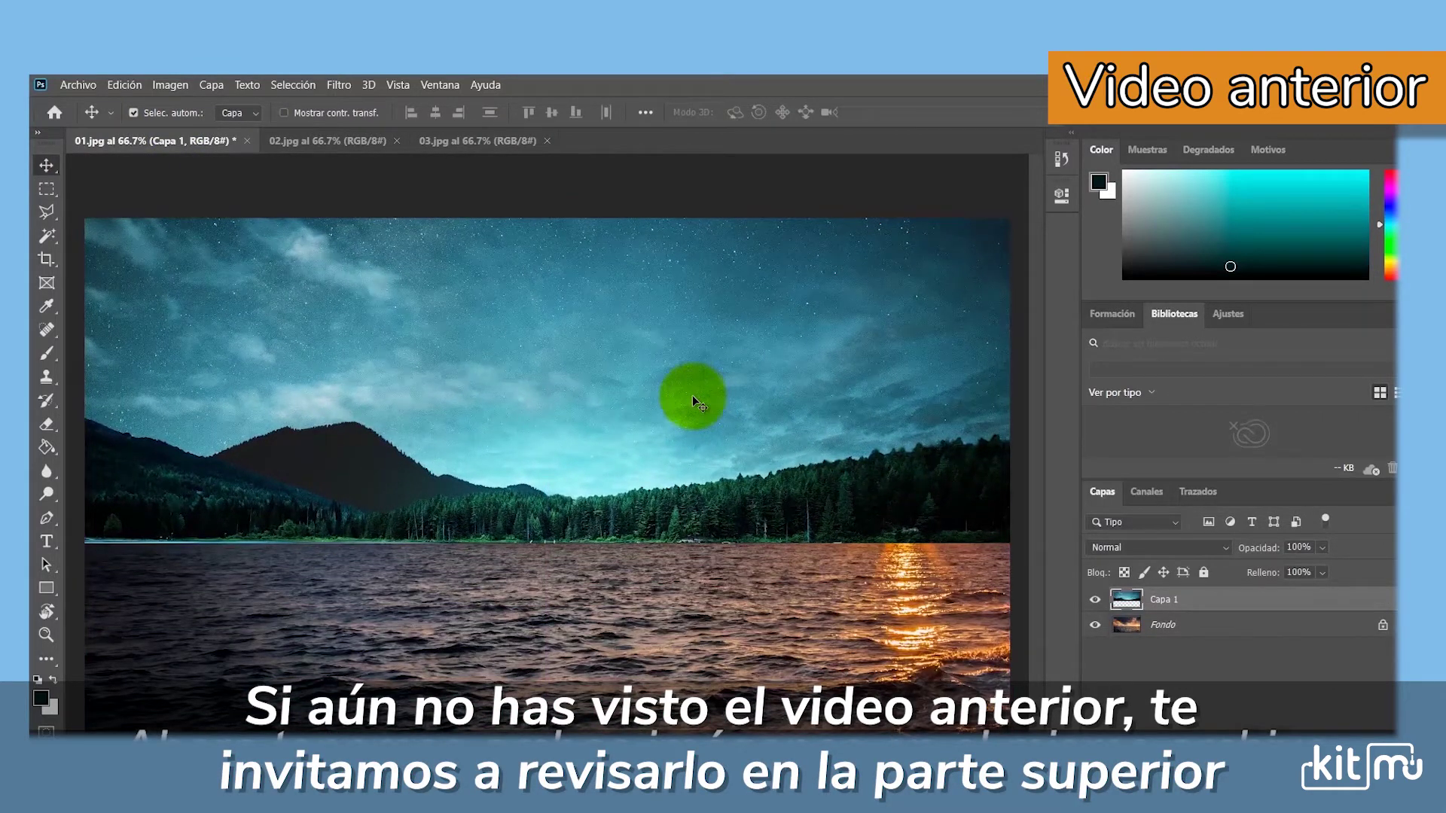
Free Transform the night-sky layer so it stretches over the sunset's upper half.
left_click(46, 188)
mouse_move(85, 218)
left_mouse_down()
mouse_move(798, 542)
mouse_move(1020, 542)
left_mouse_up()
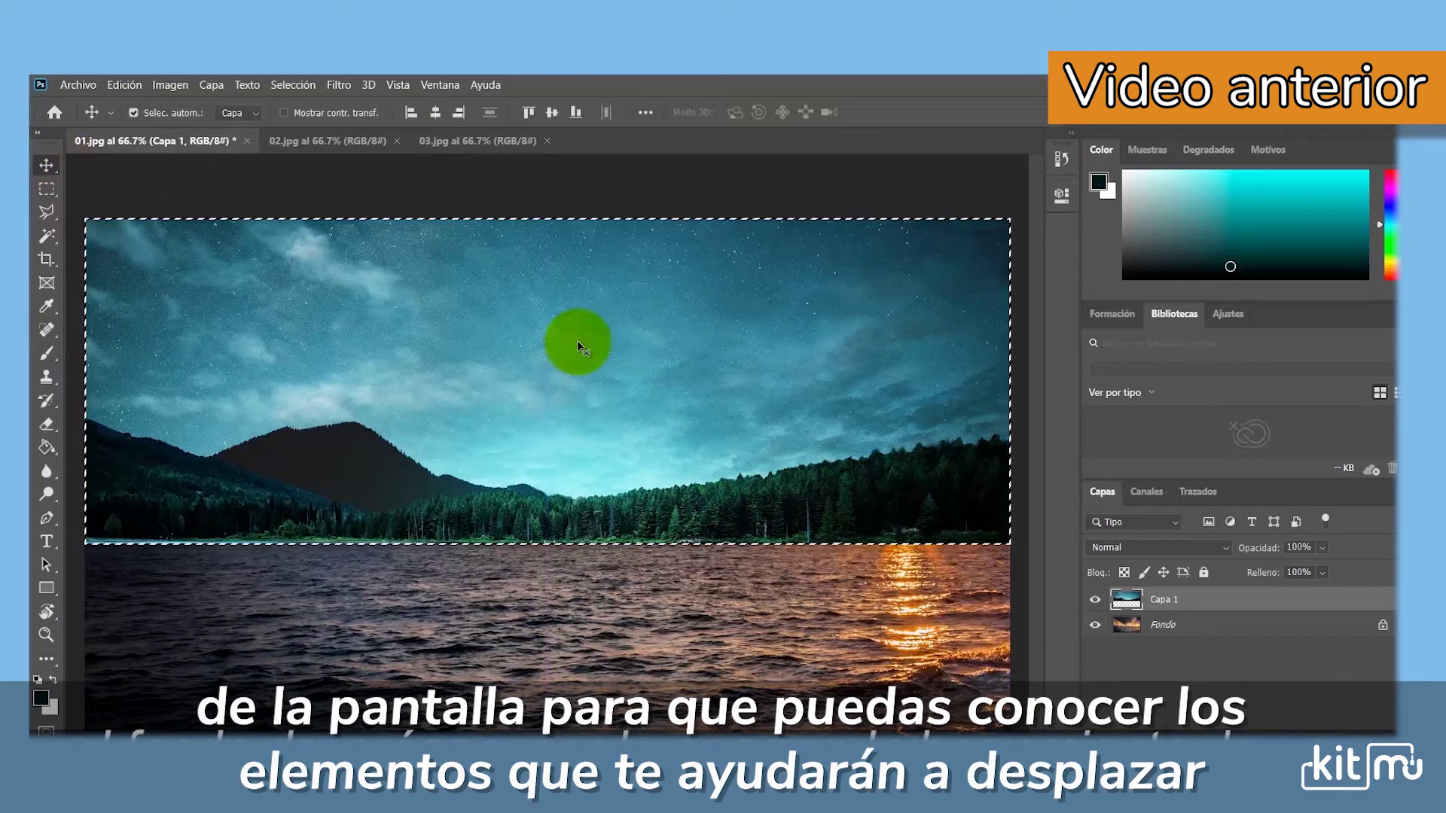
left_click_drag(575, 342, 590, 429)
right_click(590, 440)
right_click(456, 439)
left_click(527, 607)
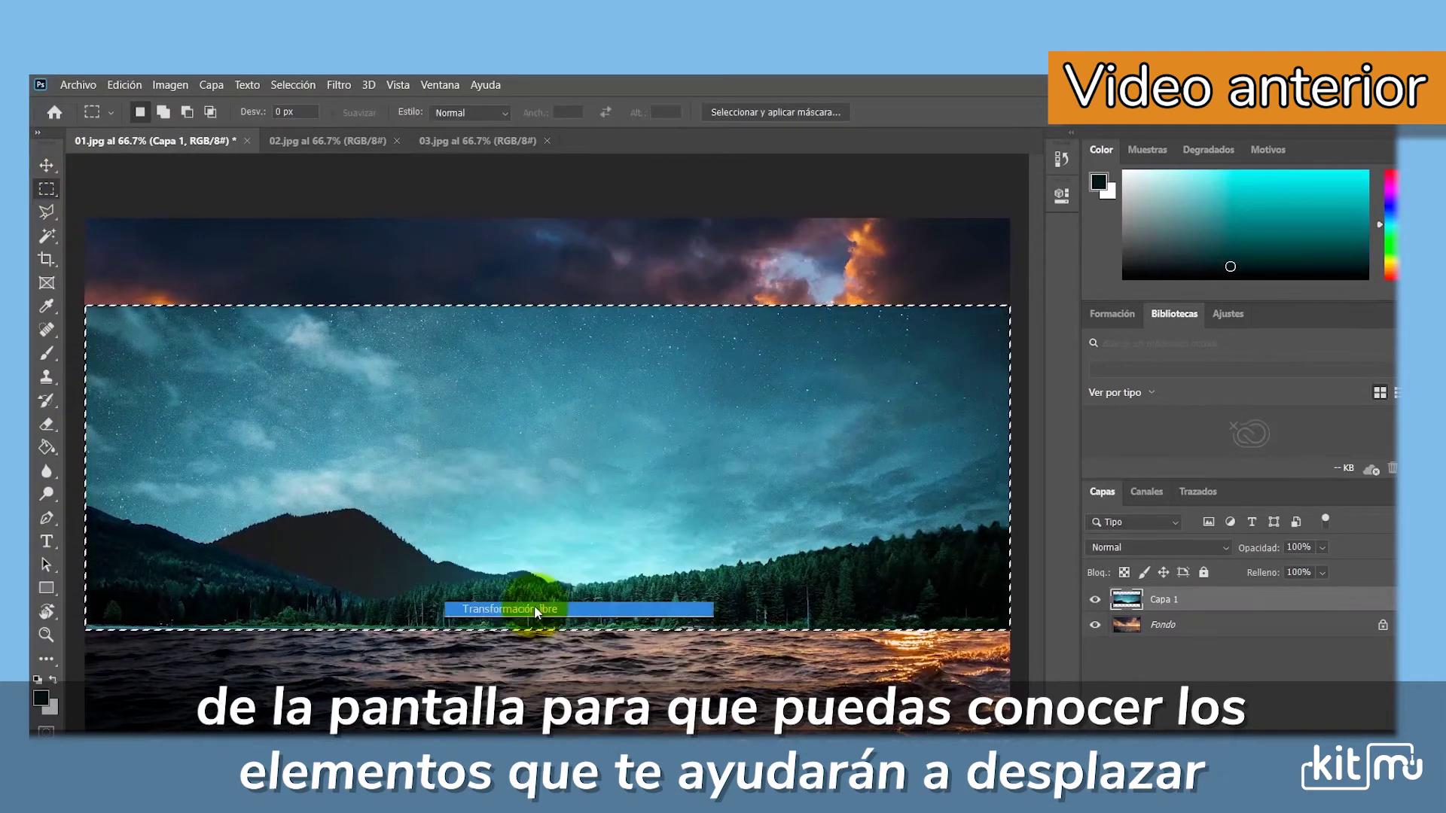
left_click_drag(547, 304, 555, 219)
left_click(46, 166)
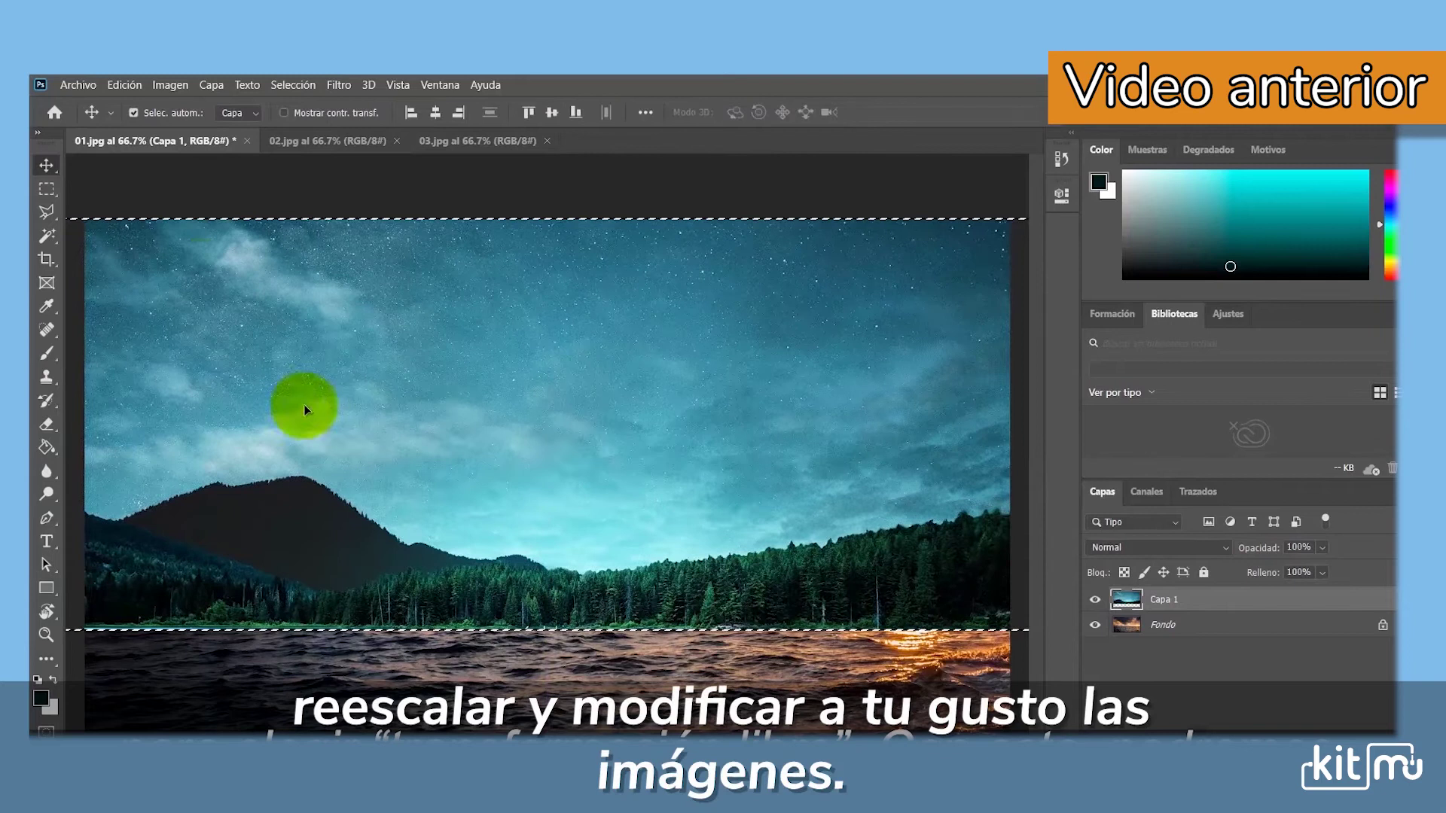
left_click_drag(557, 537, 555, 452)
left_click(447, 146)
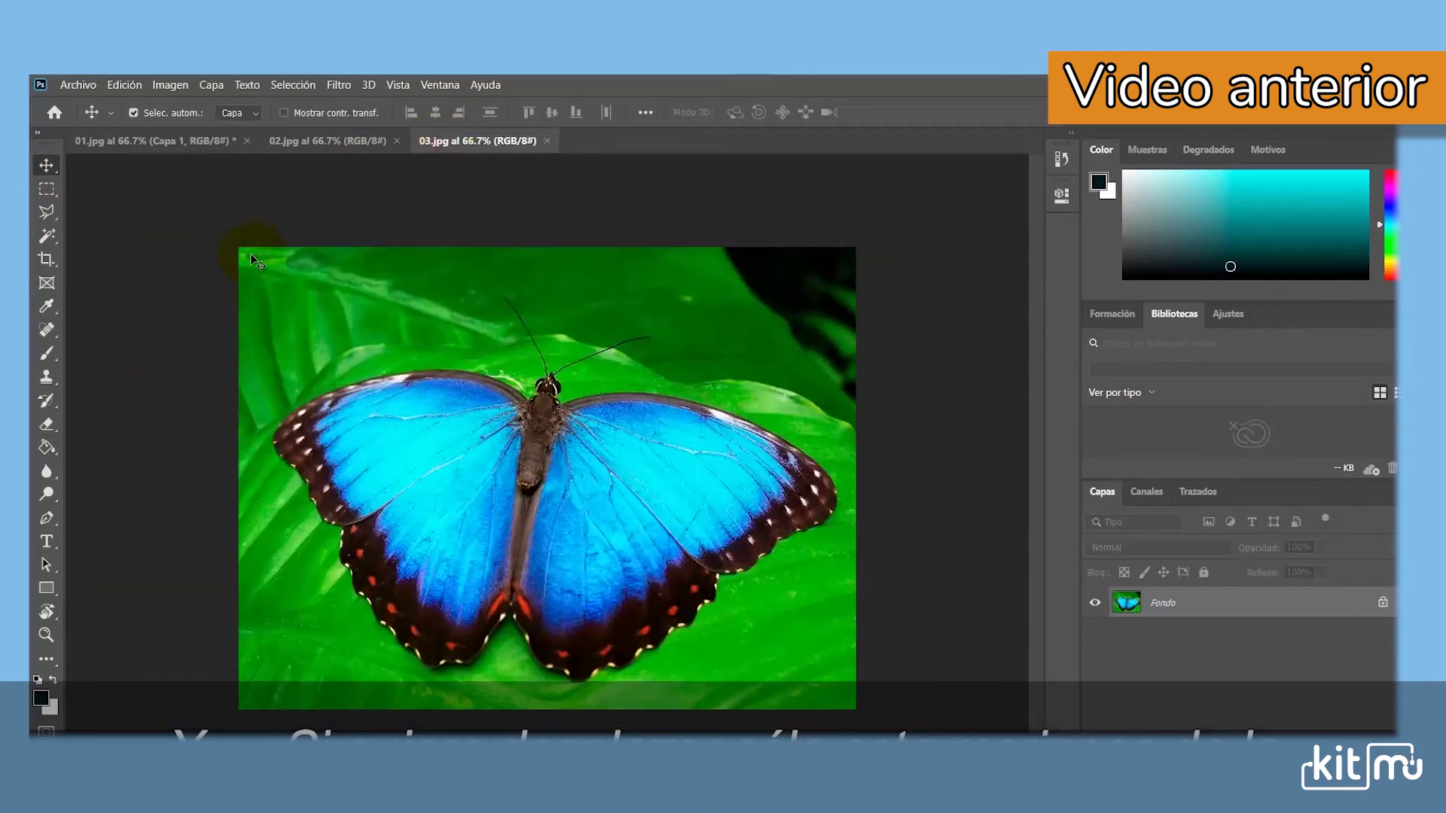
left_click_drag(47, 235, 201, 256)
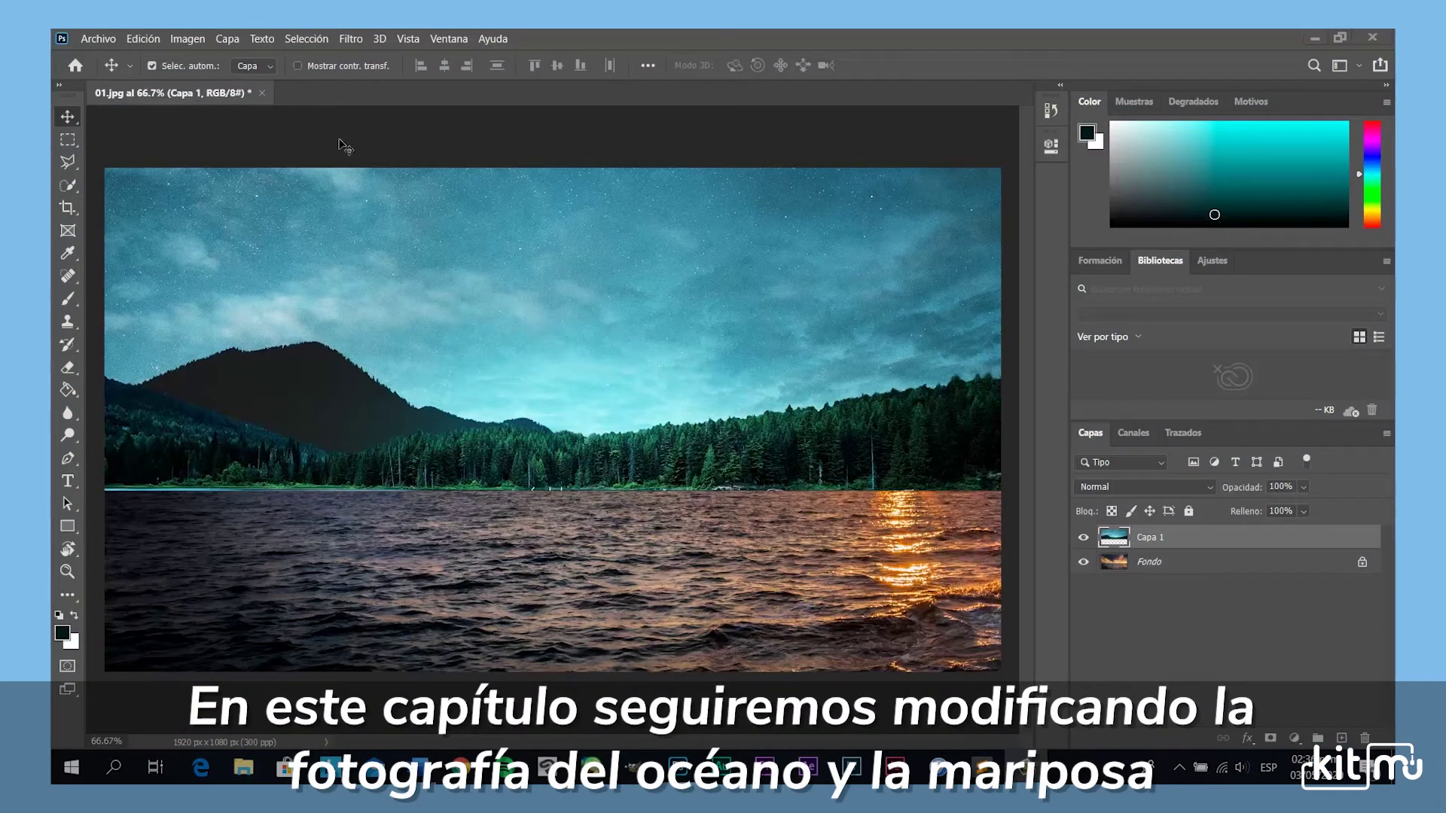
Open 03.jpg, leaving it without color management at the Missing Profile prompt.
left_click(110, 41)
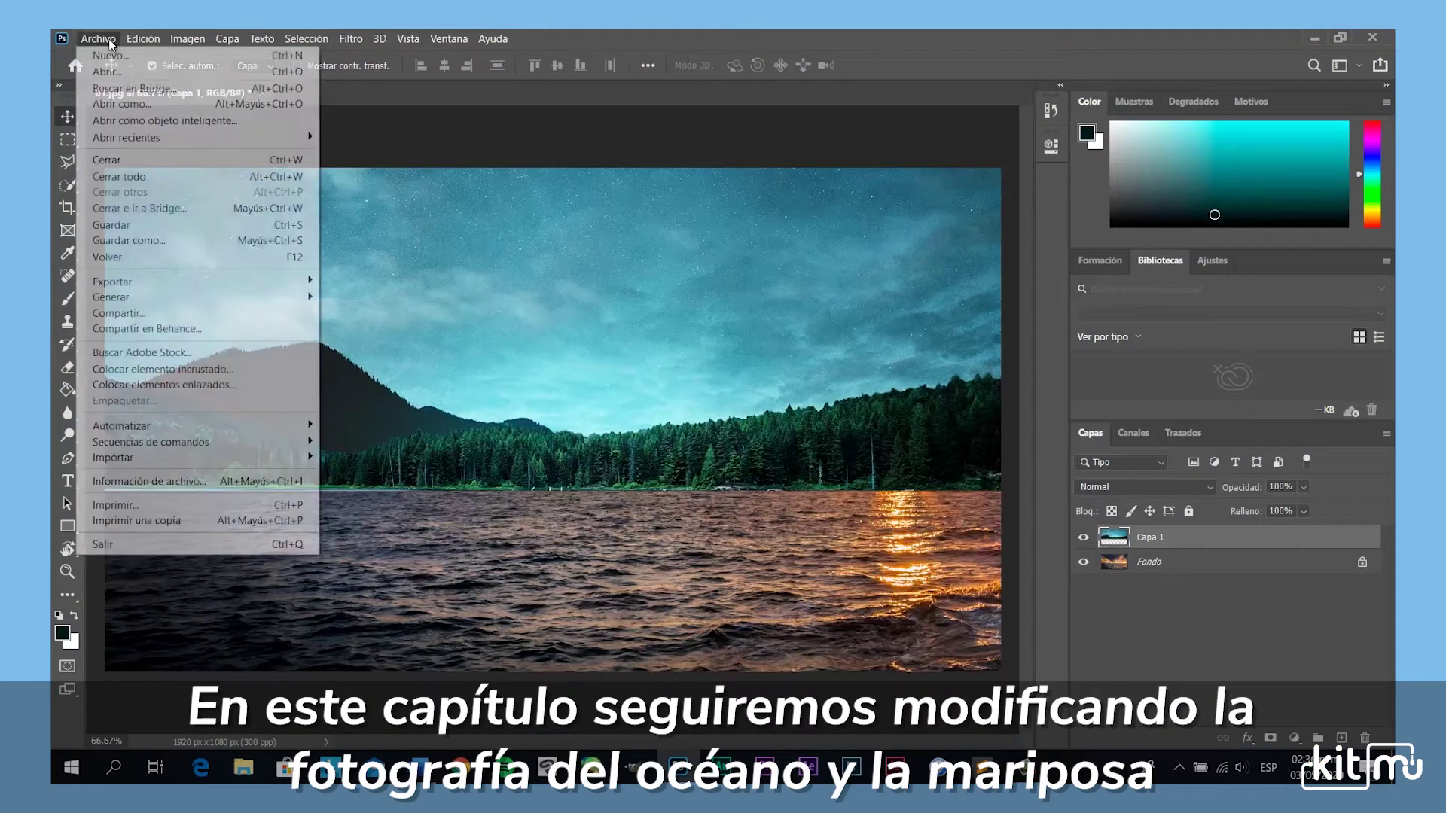
left_click(111, 72)
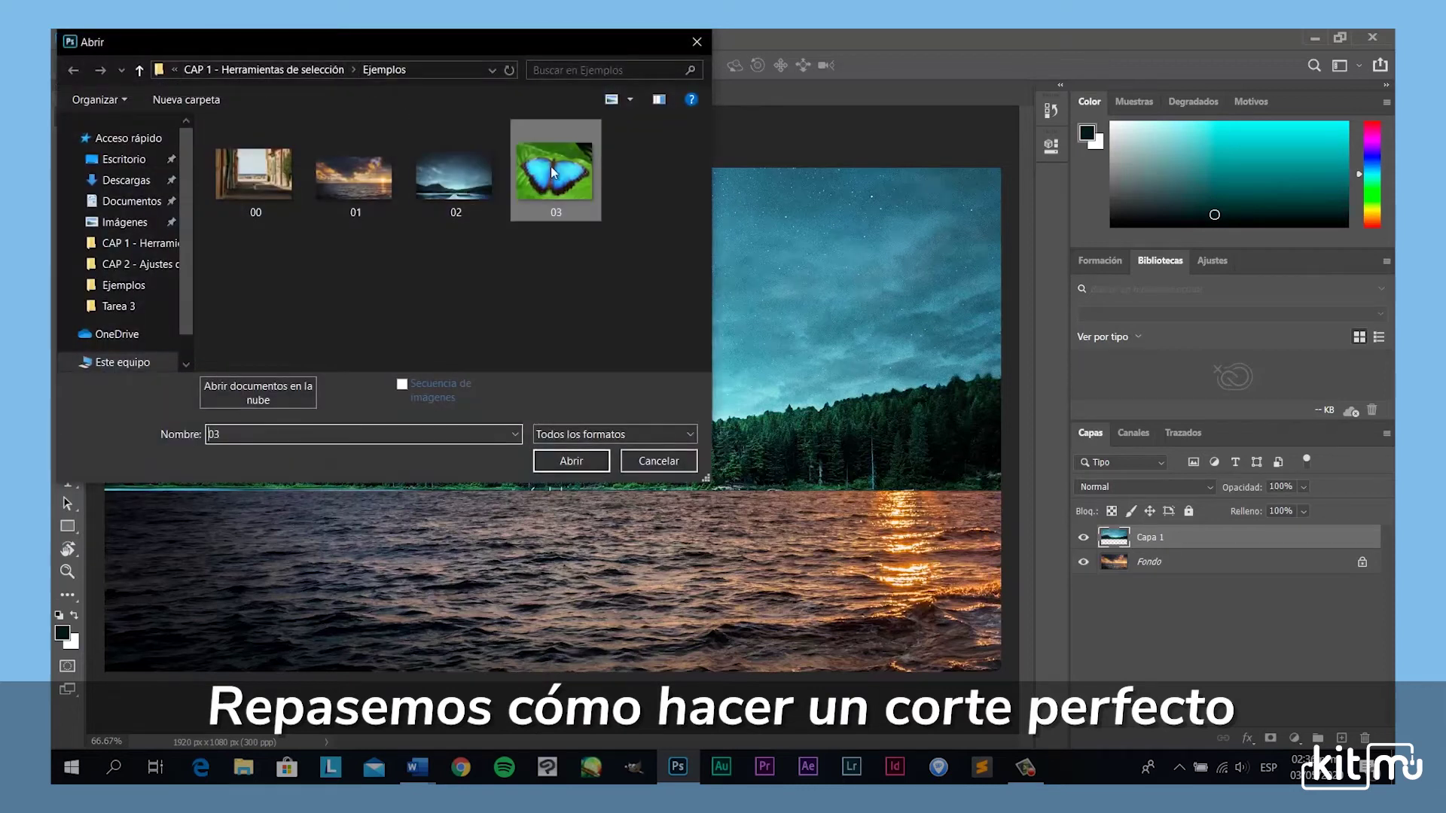
double_click(550, 165)
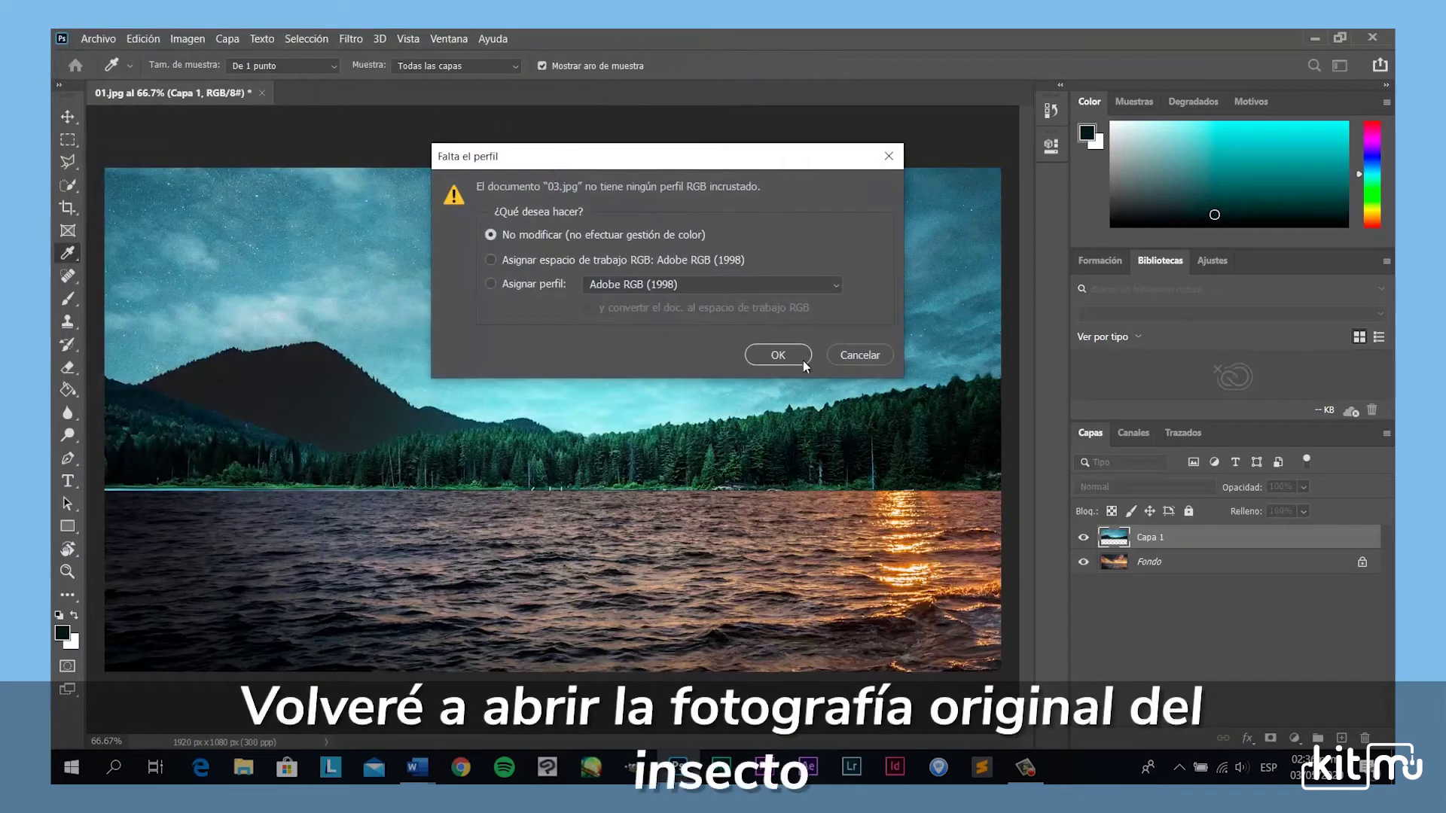
left_click(768, 357)
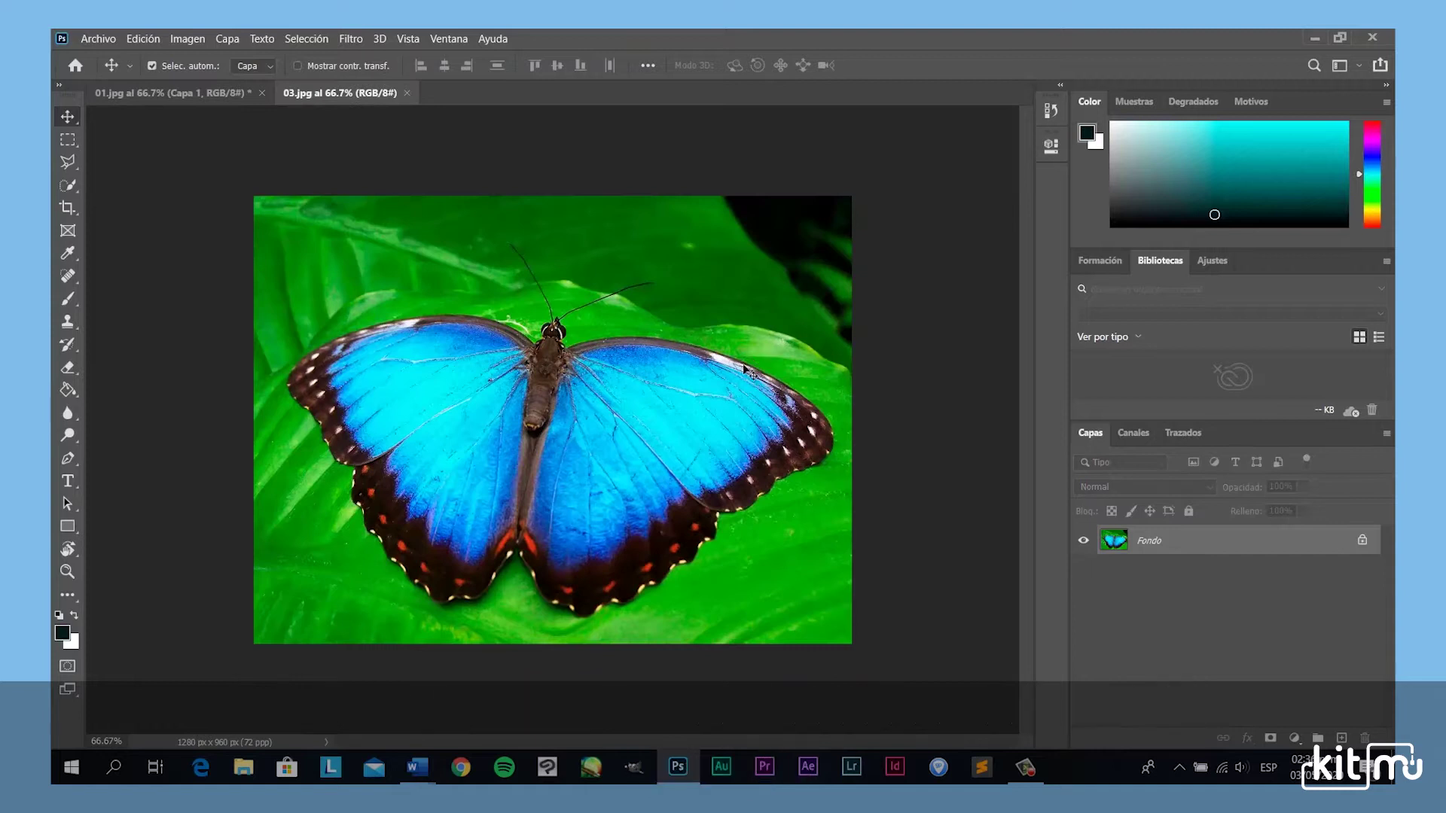
Quick-select the butterfly and move it onto its own layer with Layer via Cut.
left_click(68, 185)
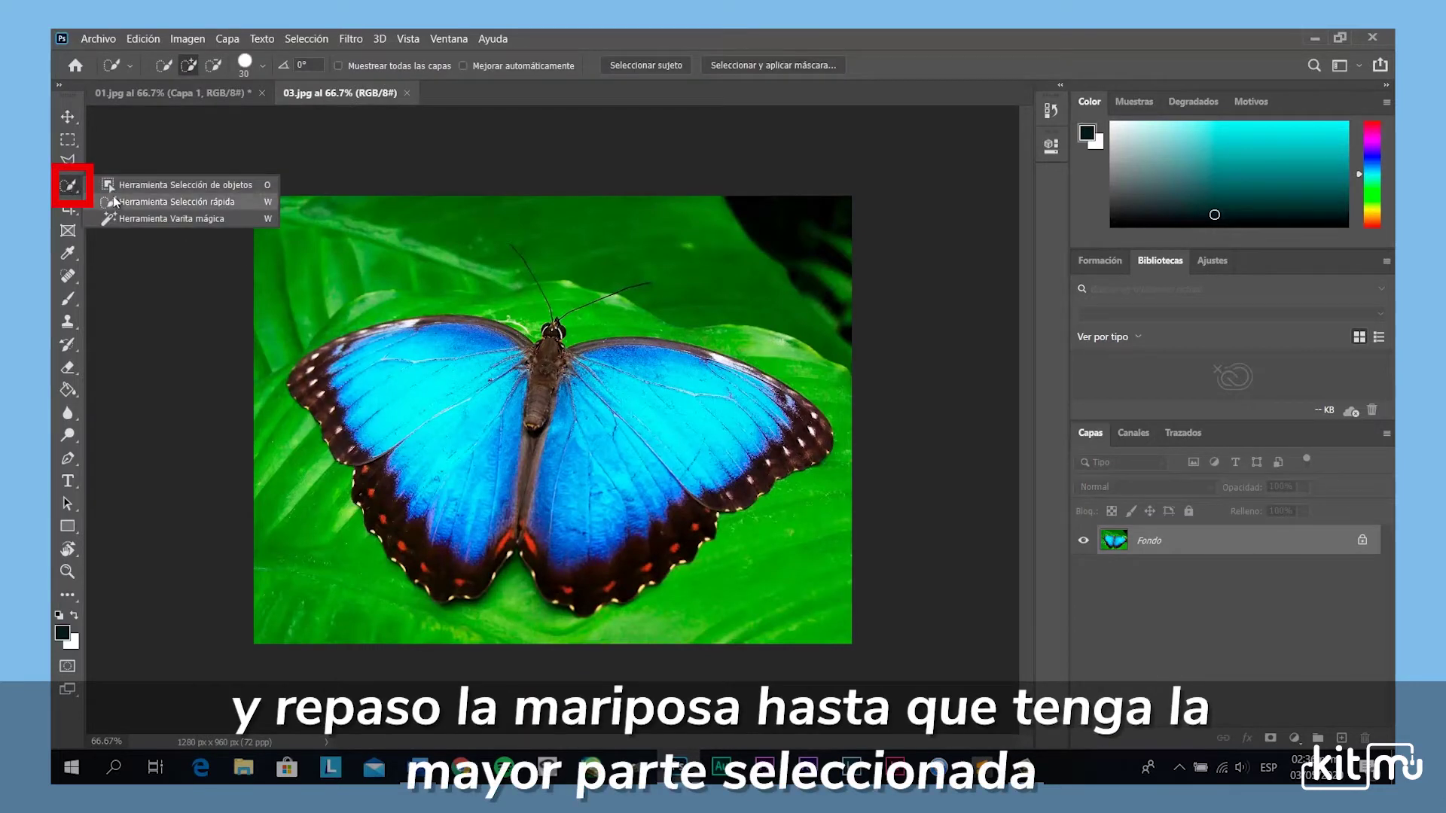
left_click(119, 201)
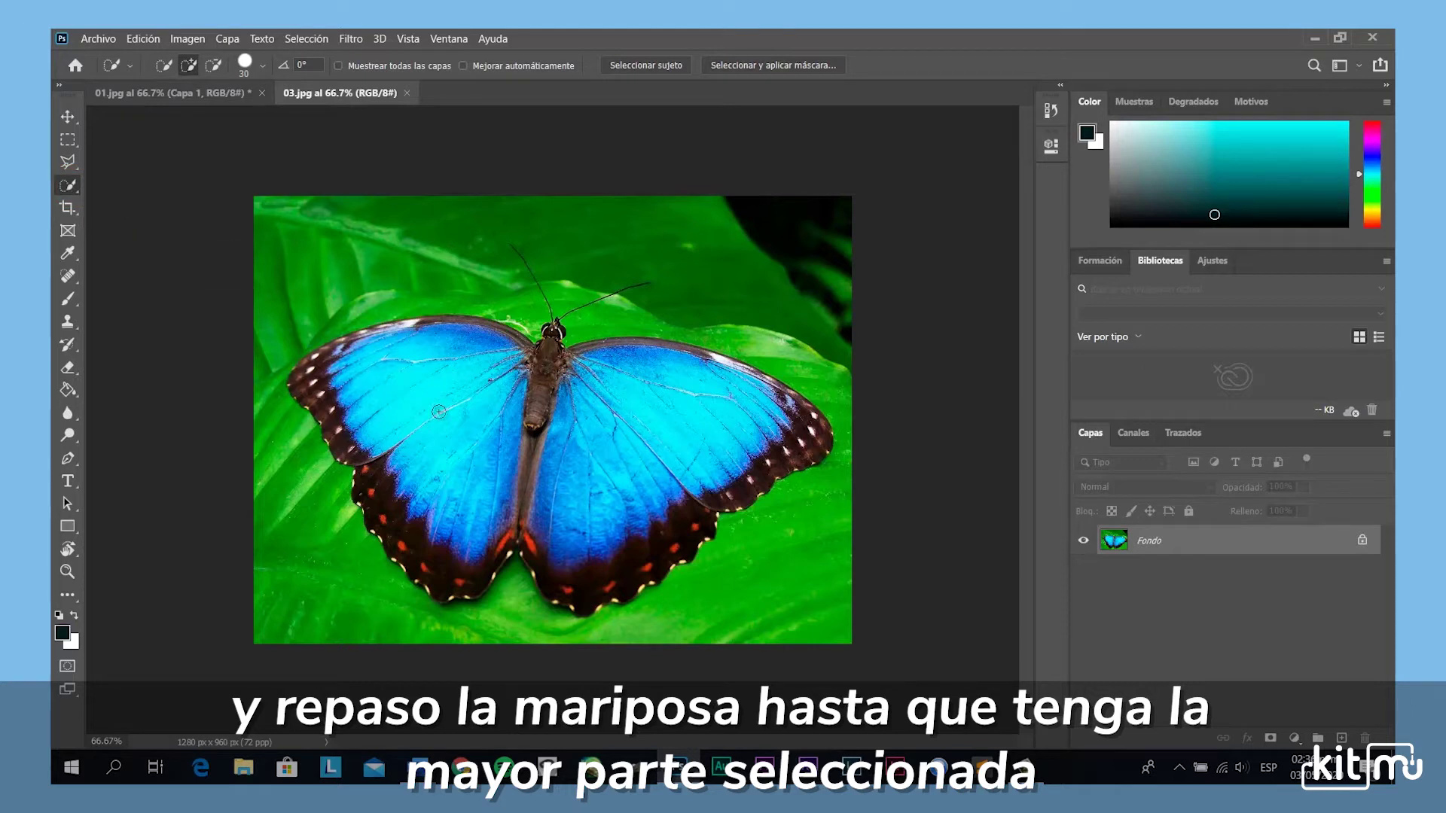
mouse_move(349, 470)
left_mouse_down()
mouse_move(433, 531)
mouse_move(506, 462)
left_mouse_up()
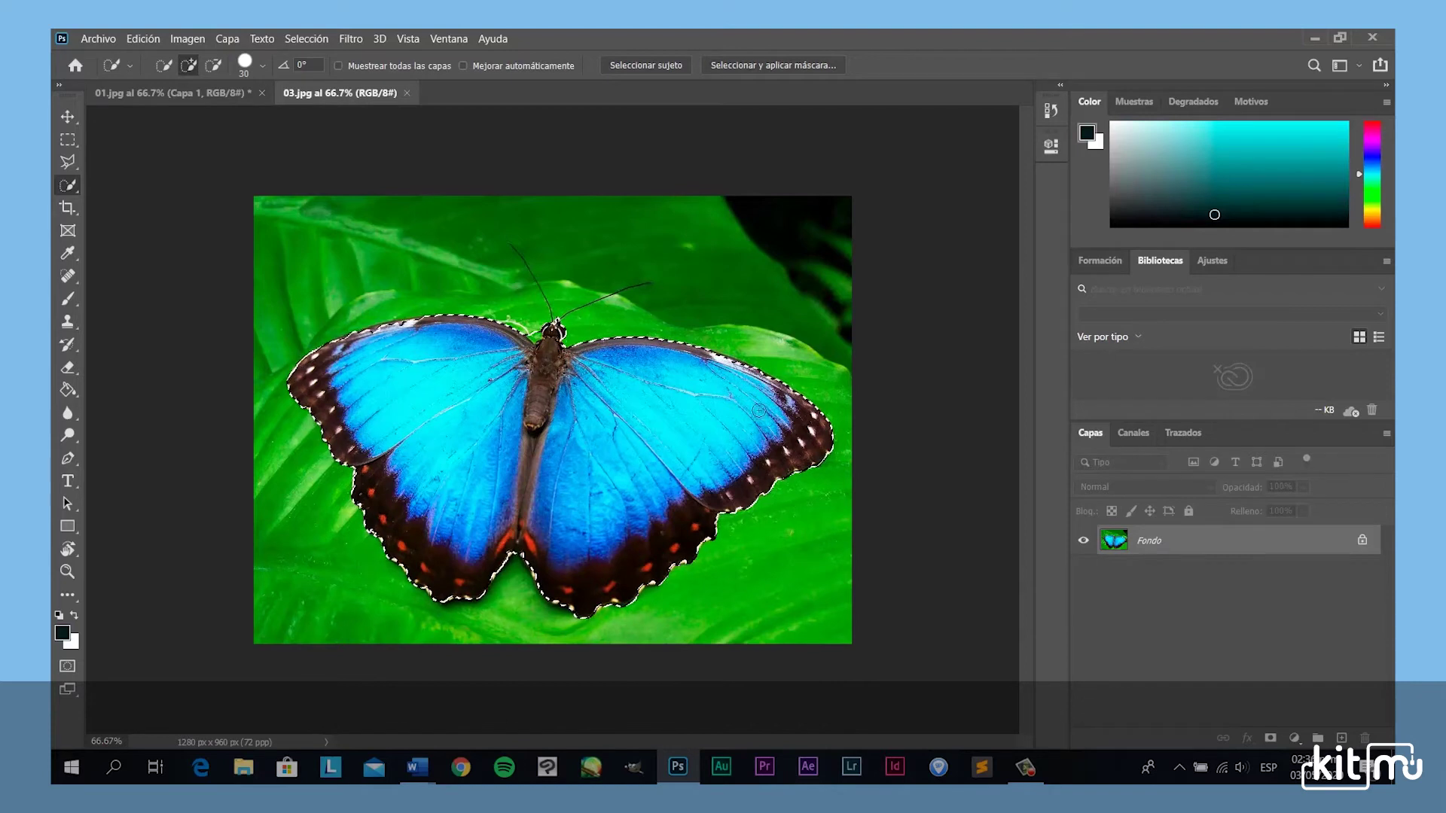
right_click(506, 457)
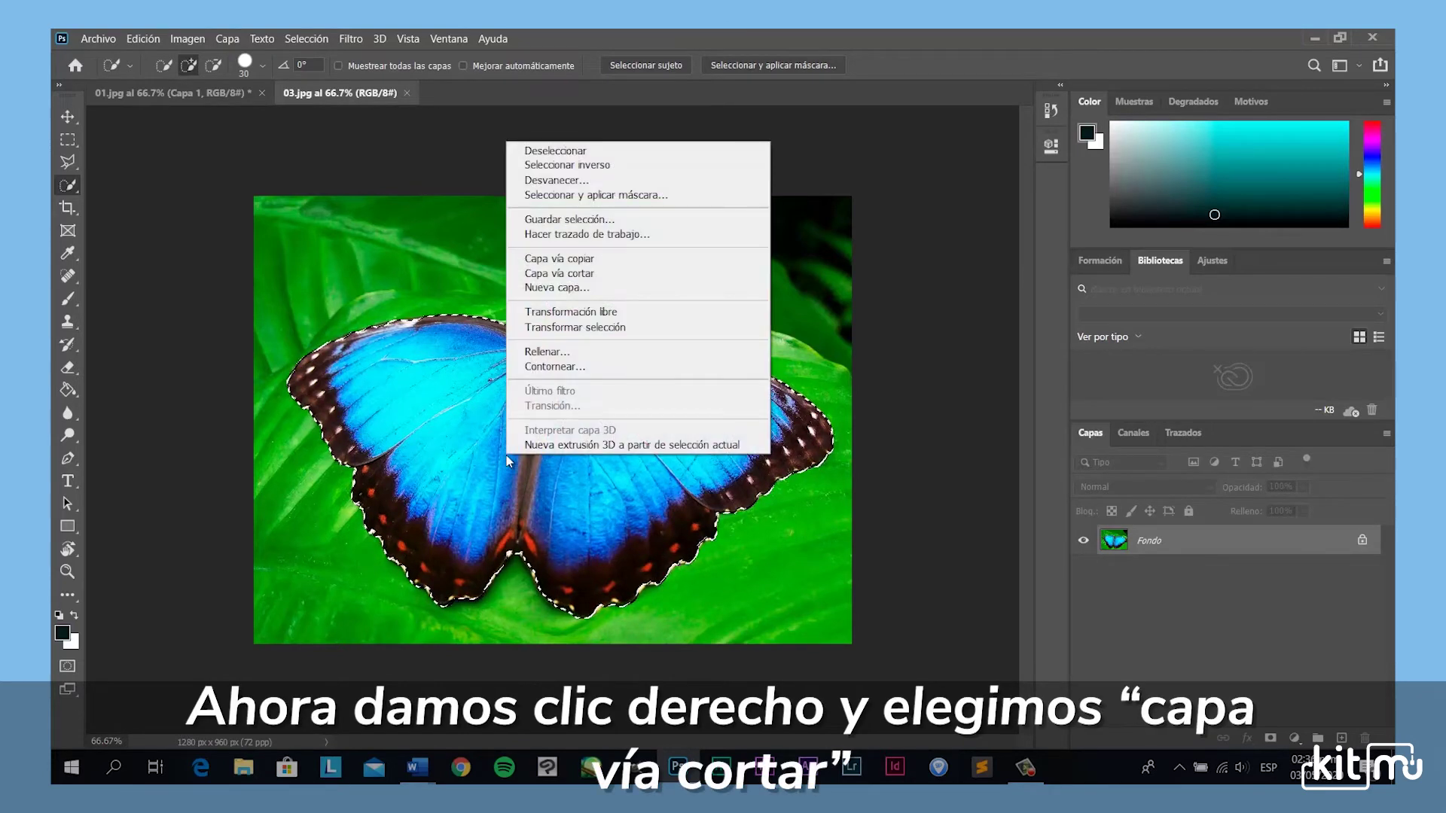
left_click(569, 275)
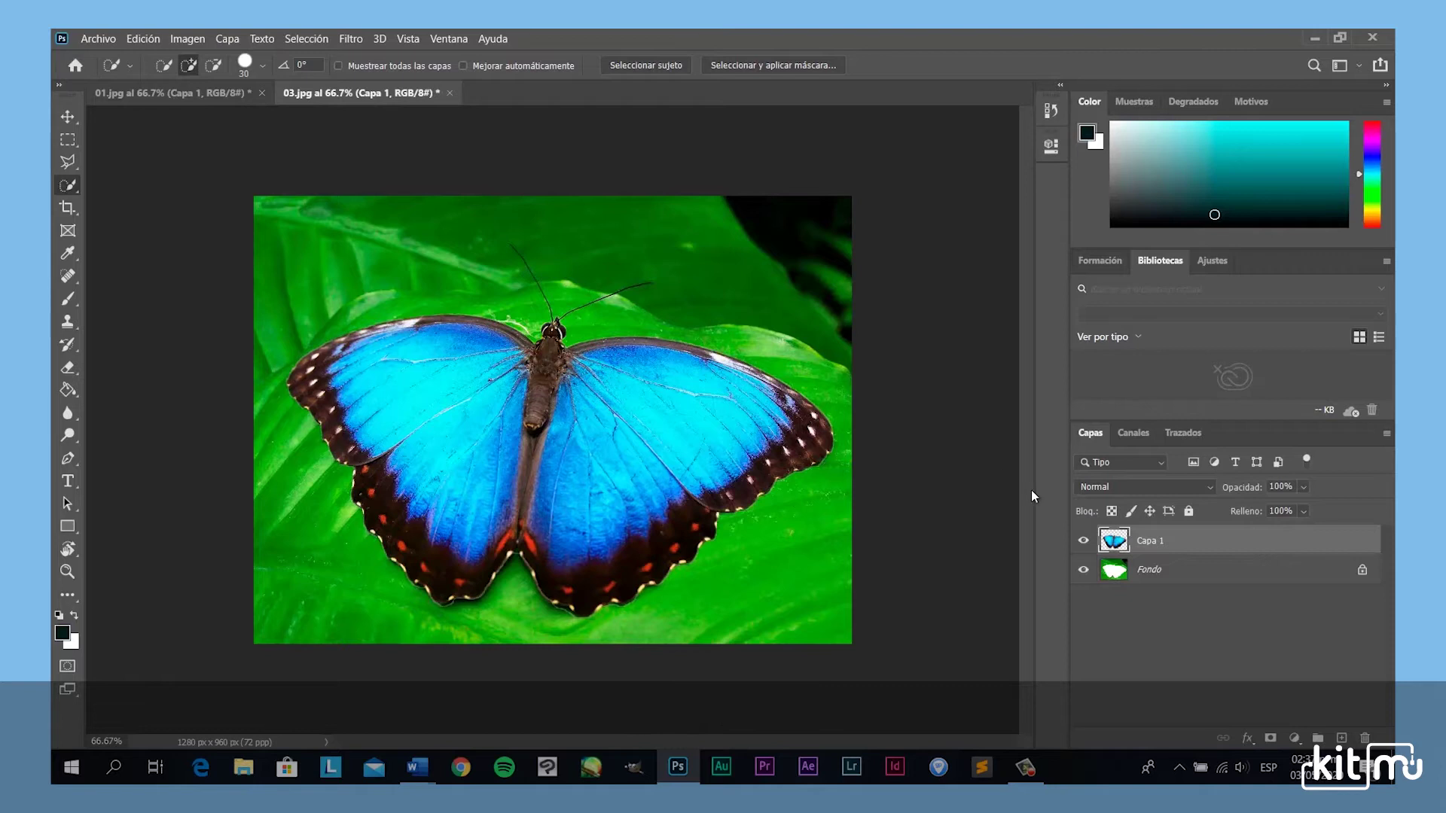
Hide the Fondo leaf layer, erase leftover bits, and drag the butterfly into 01.jpg.
left_click(1083, 570)
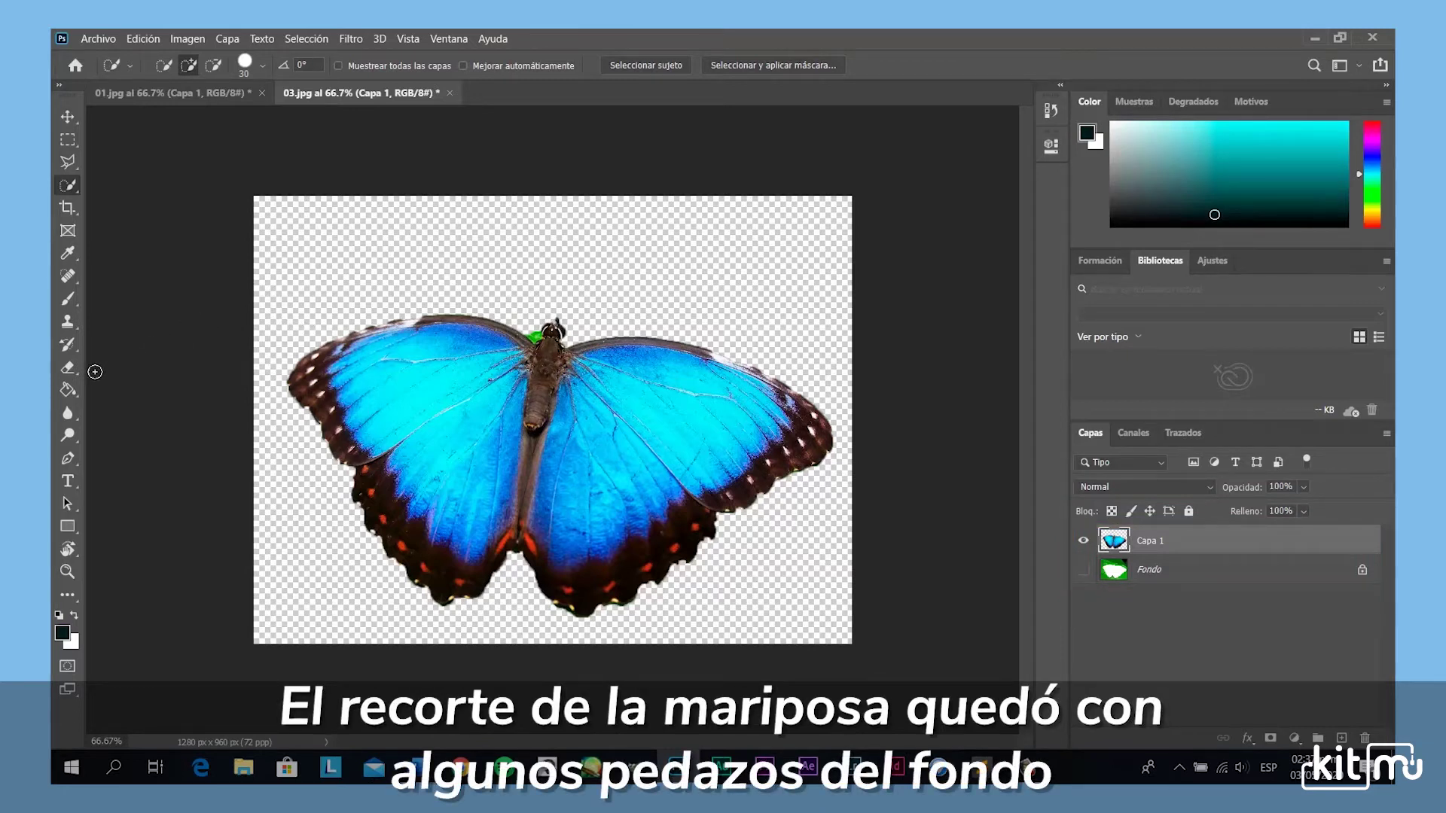
left_click(68, 369)
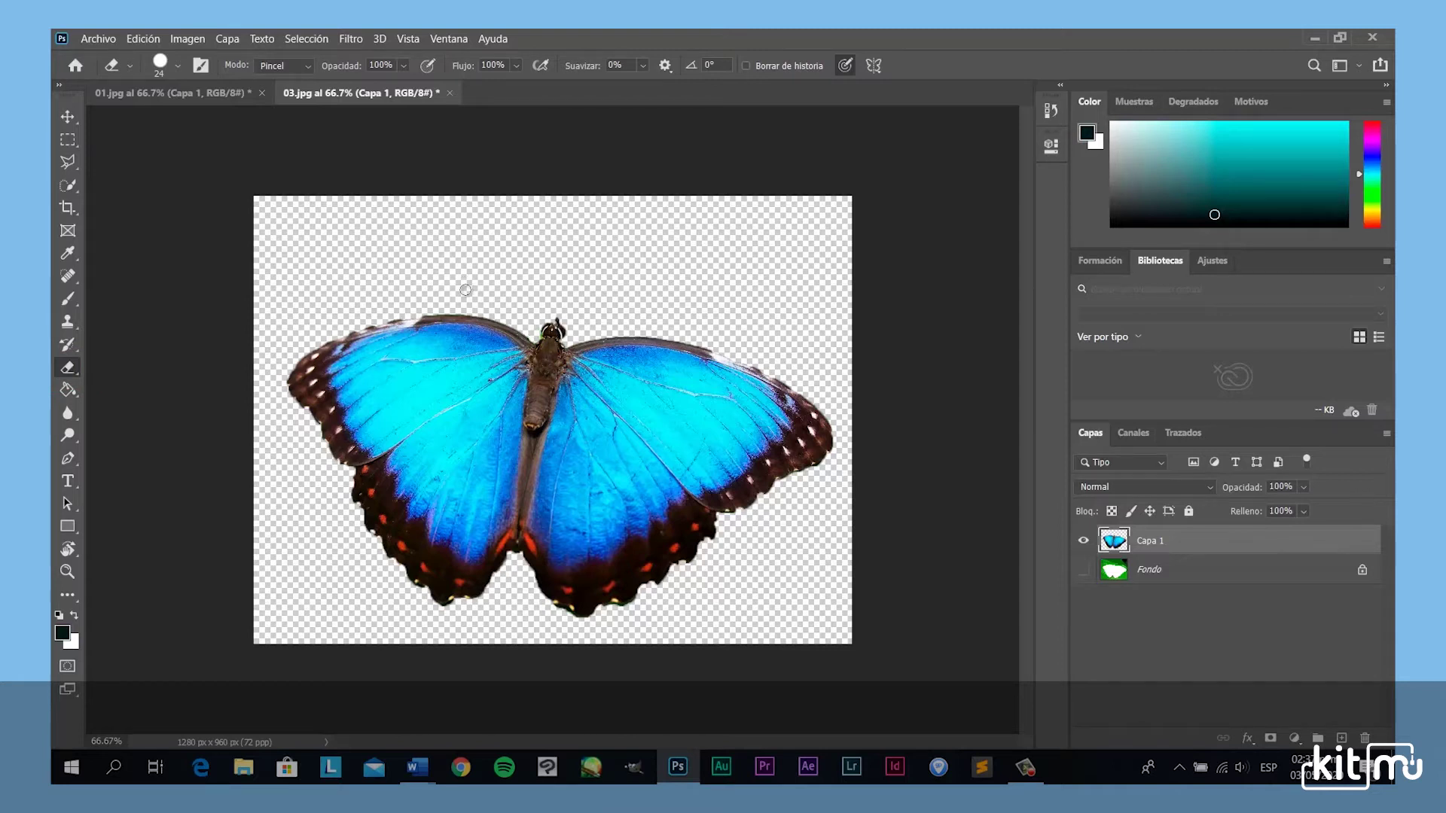
left_click(68, 117)
mouse_move(538, 423)
left_mouse_down()
mouse_move(166, 98)
mouse_move(365, 241)
left_mouse_up()
left_click_drag(525, 380, 561, 431)
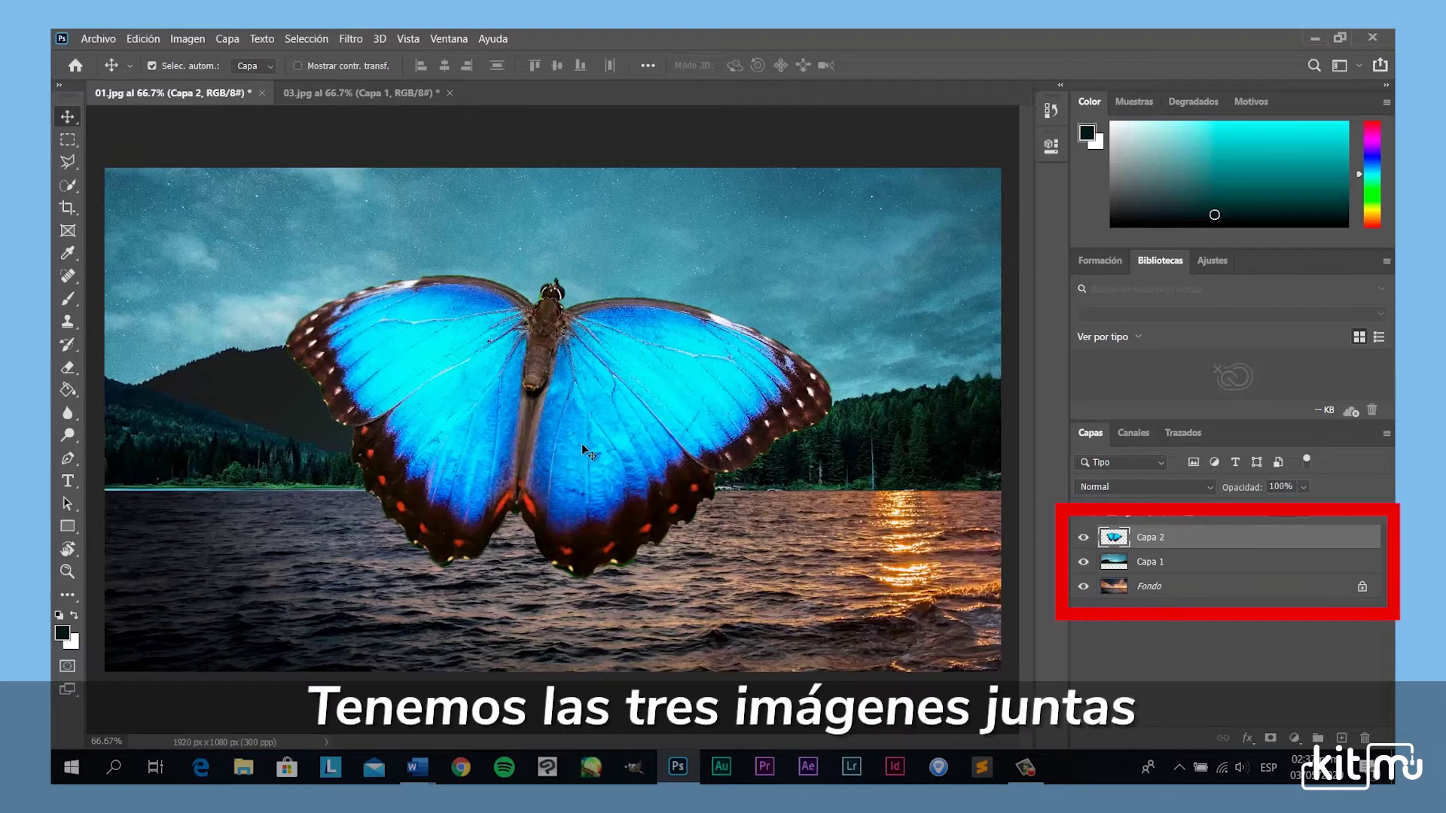
Nudge the butterfly slightly right and down, toggling each layer's visibility to compare.
left_click_drag(631, 449, 646, 464)
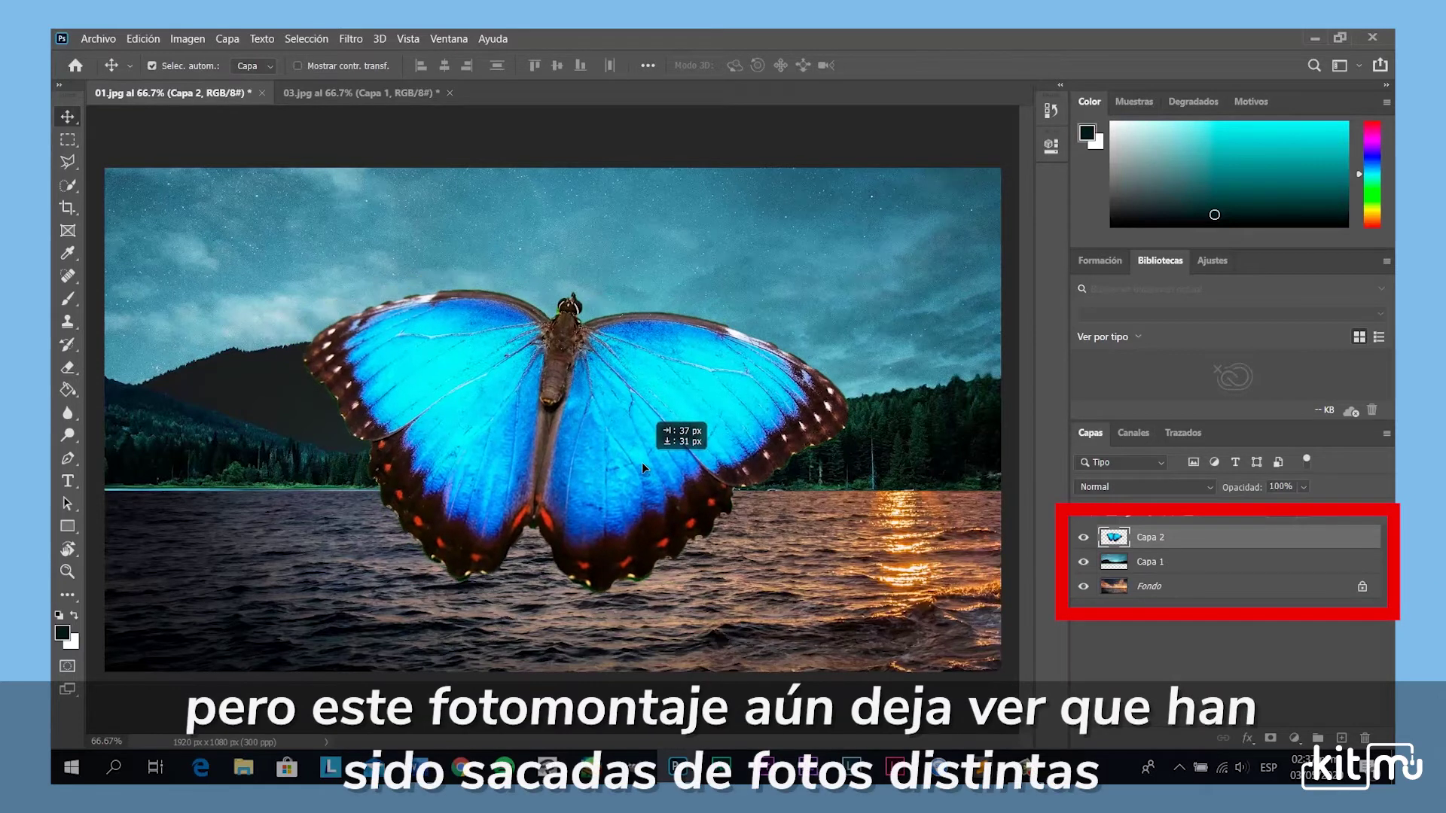
left_click(1082, 537)
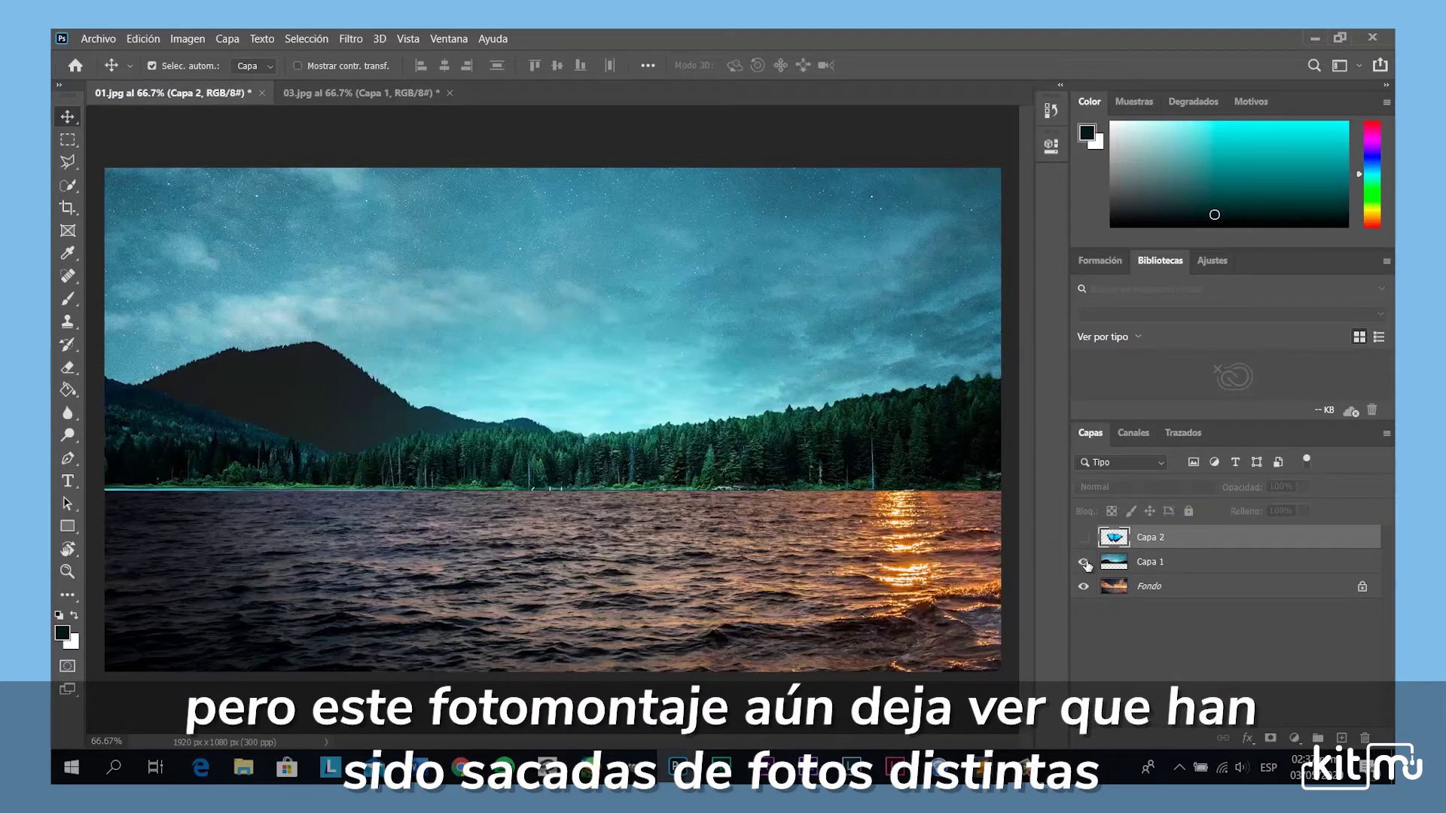
left_click(1083, 562)
left_click(1084, 587)
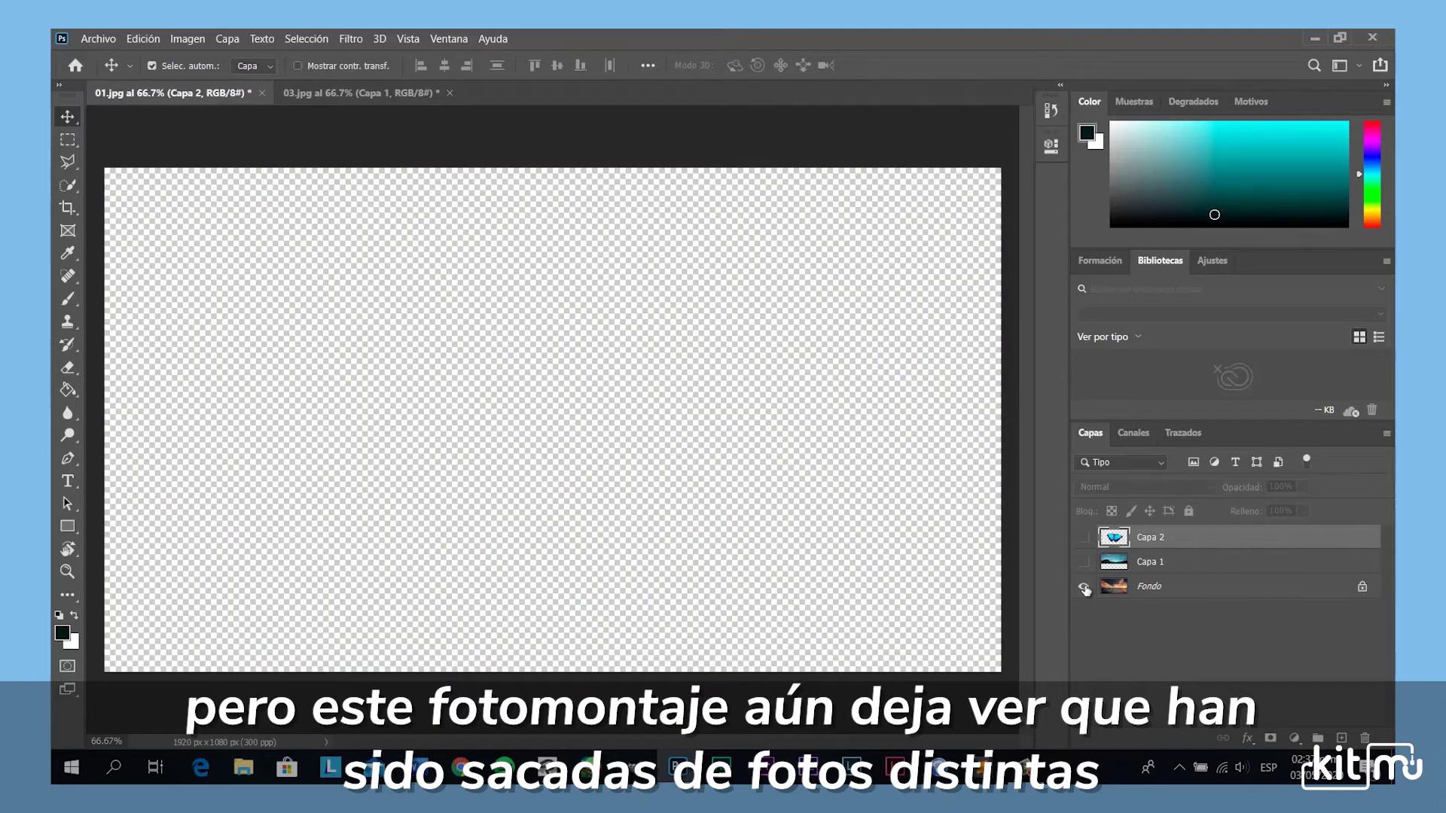
left_click(1084, 586)
left_click(1083, 562)
left_click(1082, 536)
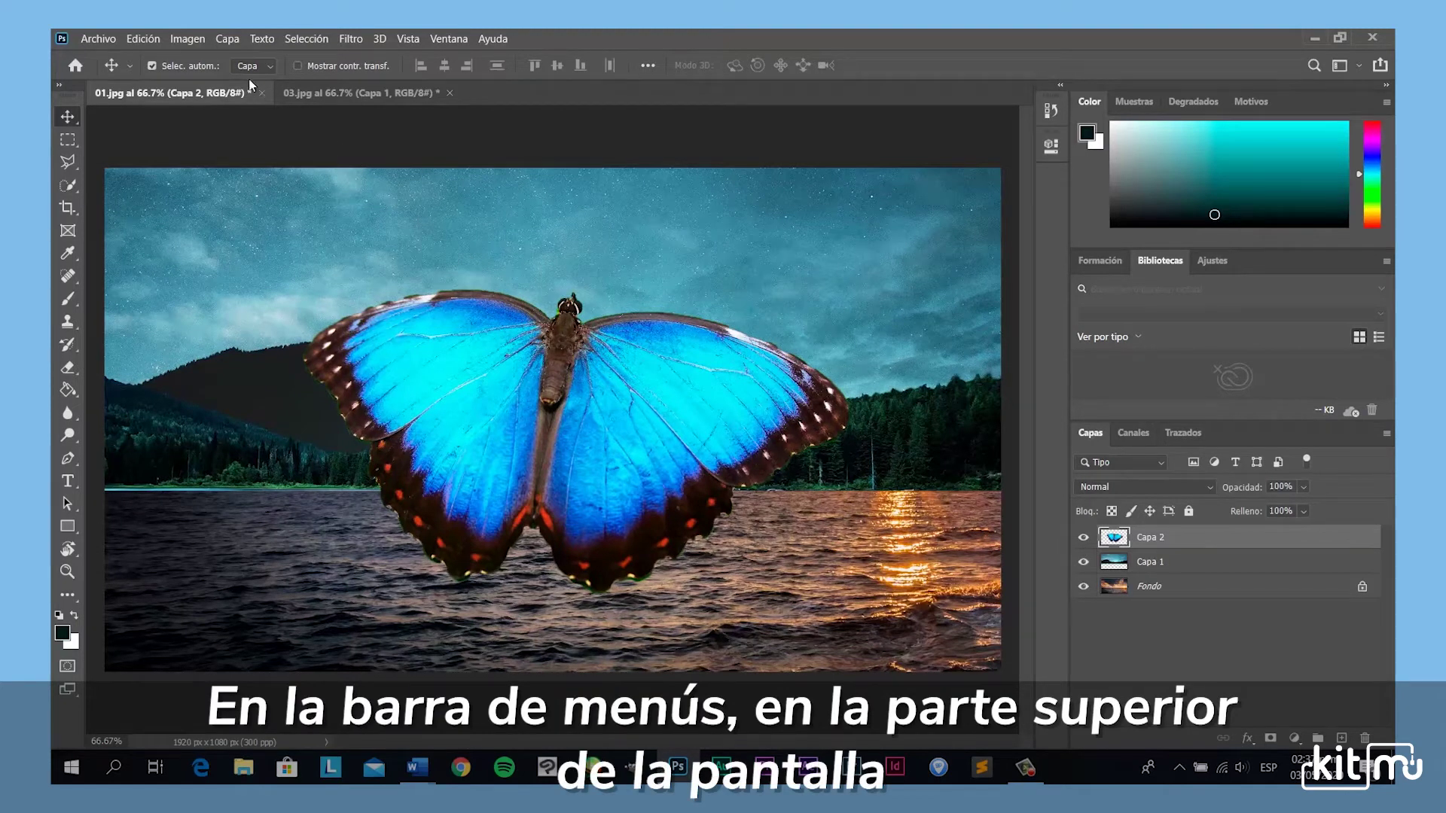
left_click(192, 38)
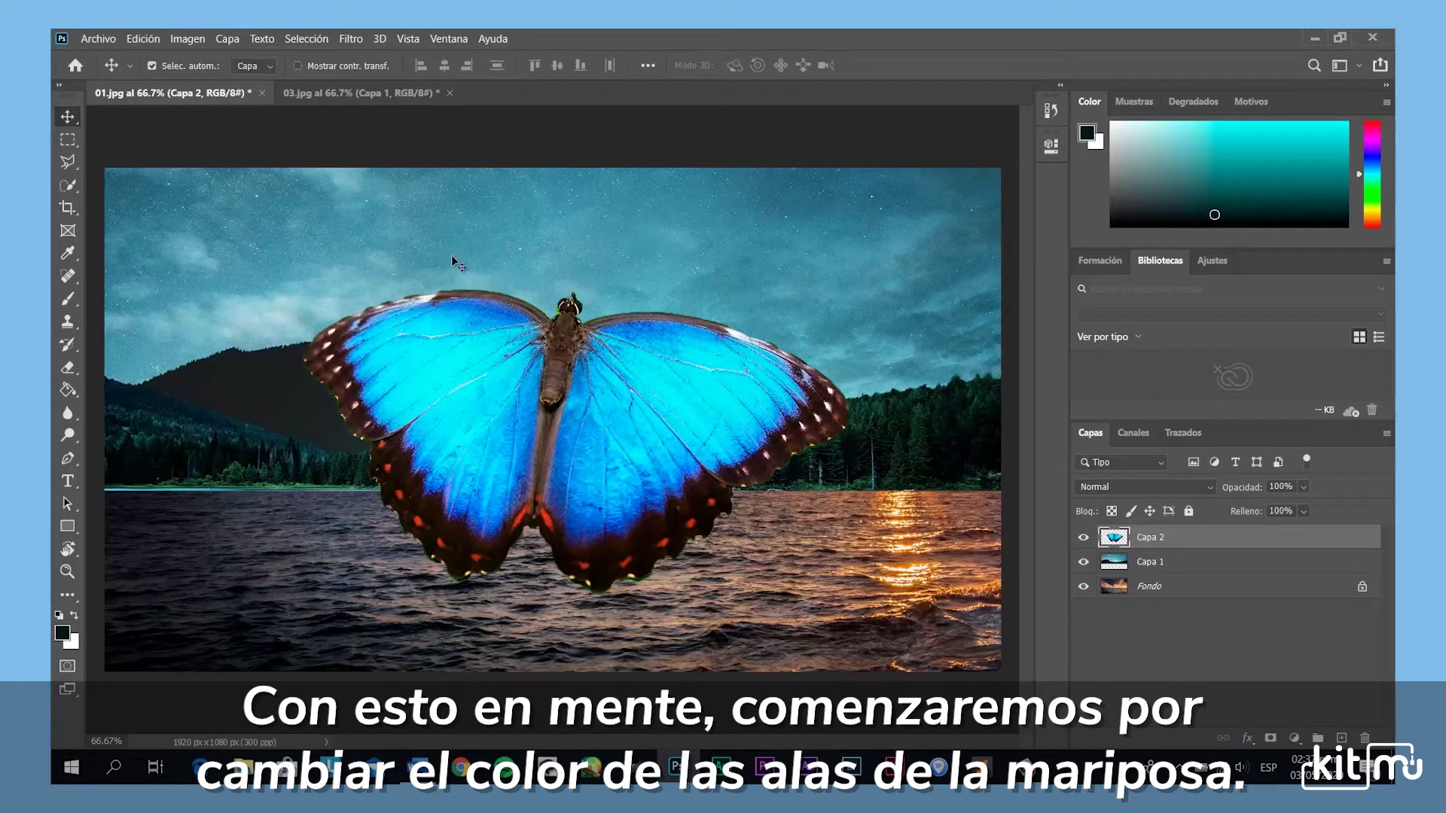
Show the Imagen menu's Ajustes submenu for the butterfly layer.
left_click(192, 38)
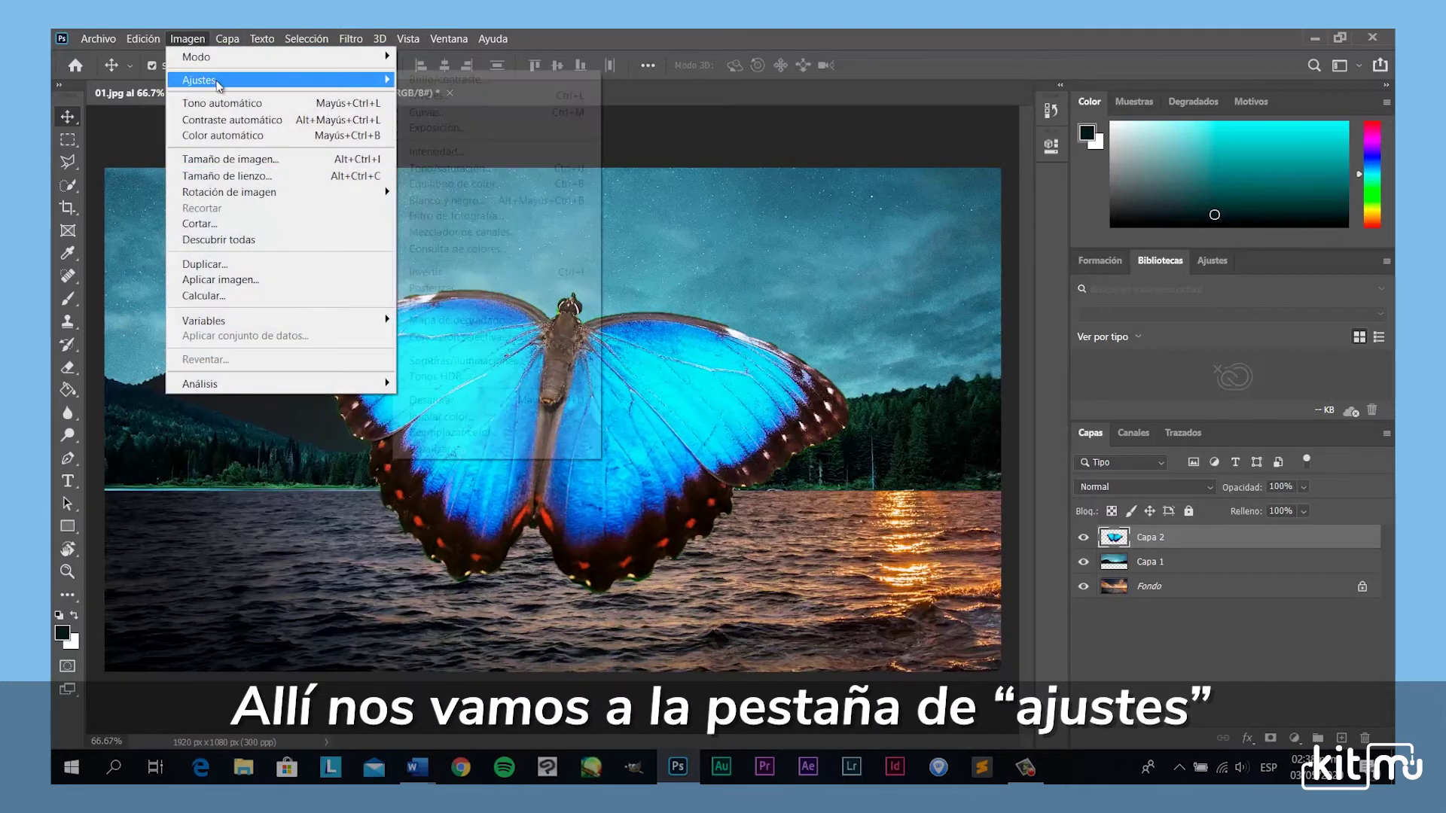
mouse_move(283, 79)
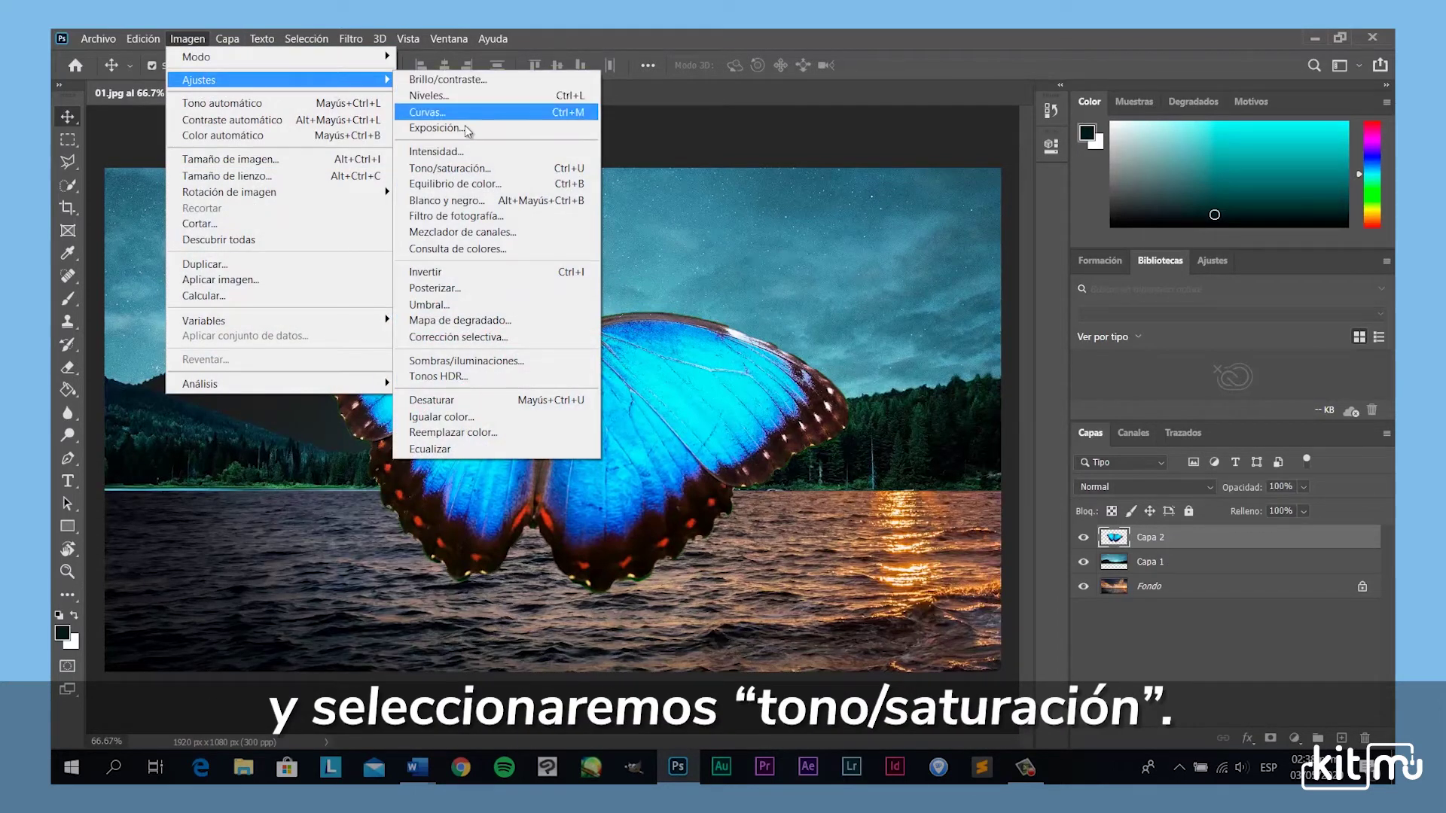
Apply Tono/saturación with the hue at -180, turning the blue wings orange.
left_click(475, 170)
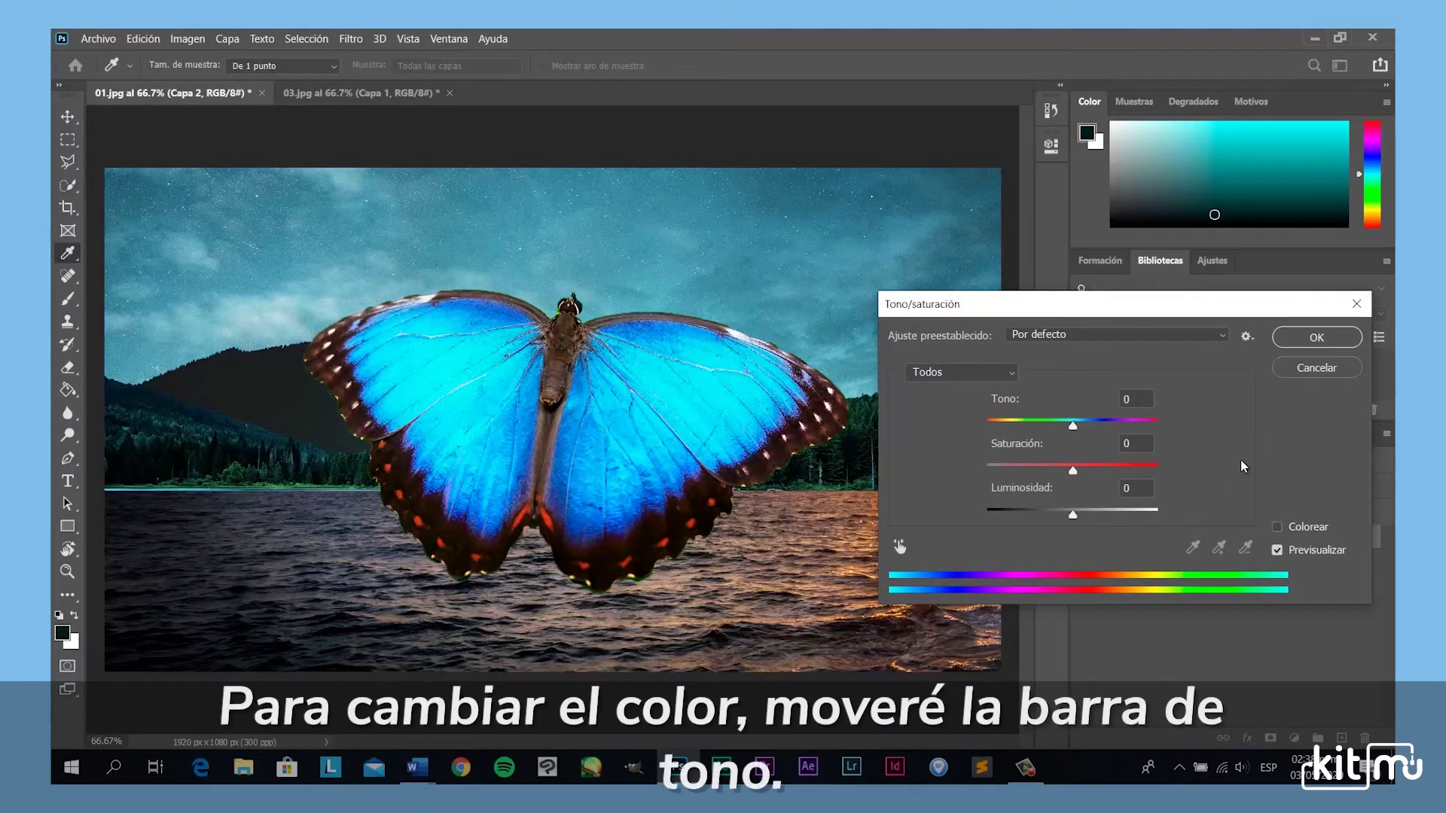
left_click_drag(1072, 428, 988, 419)
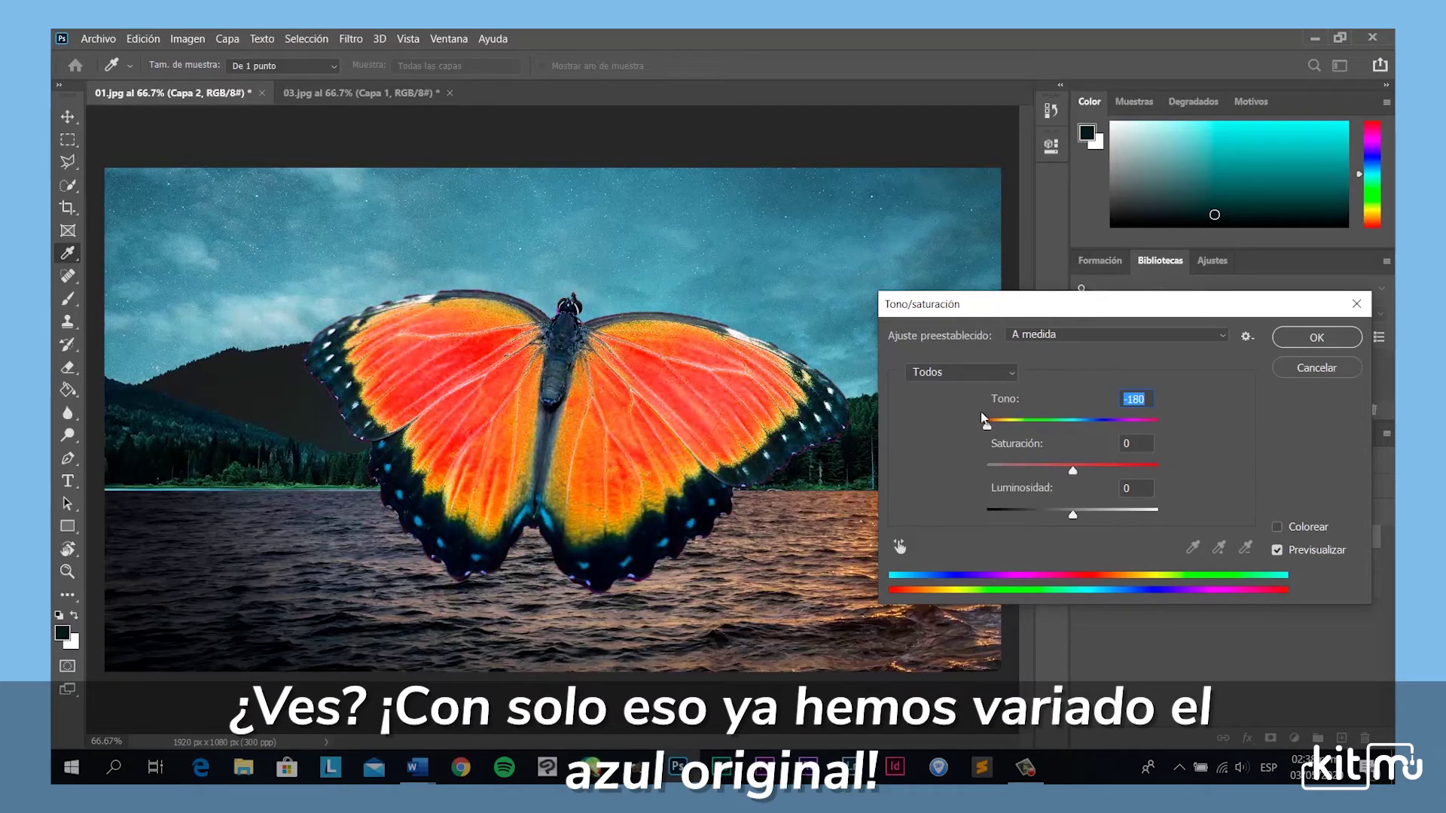
left_click(1284, 336)
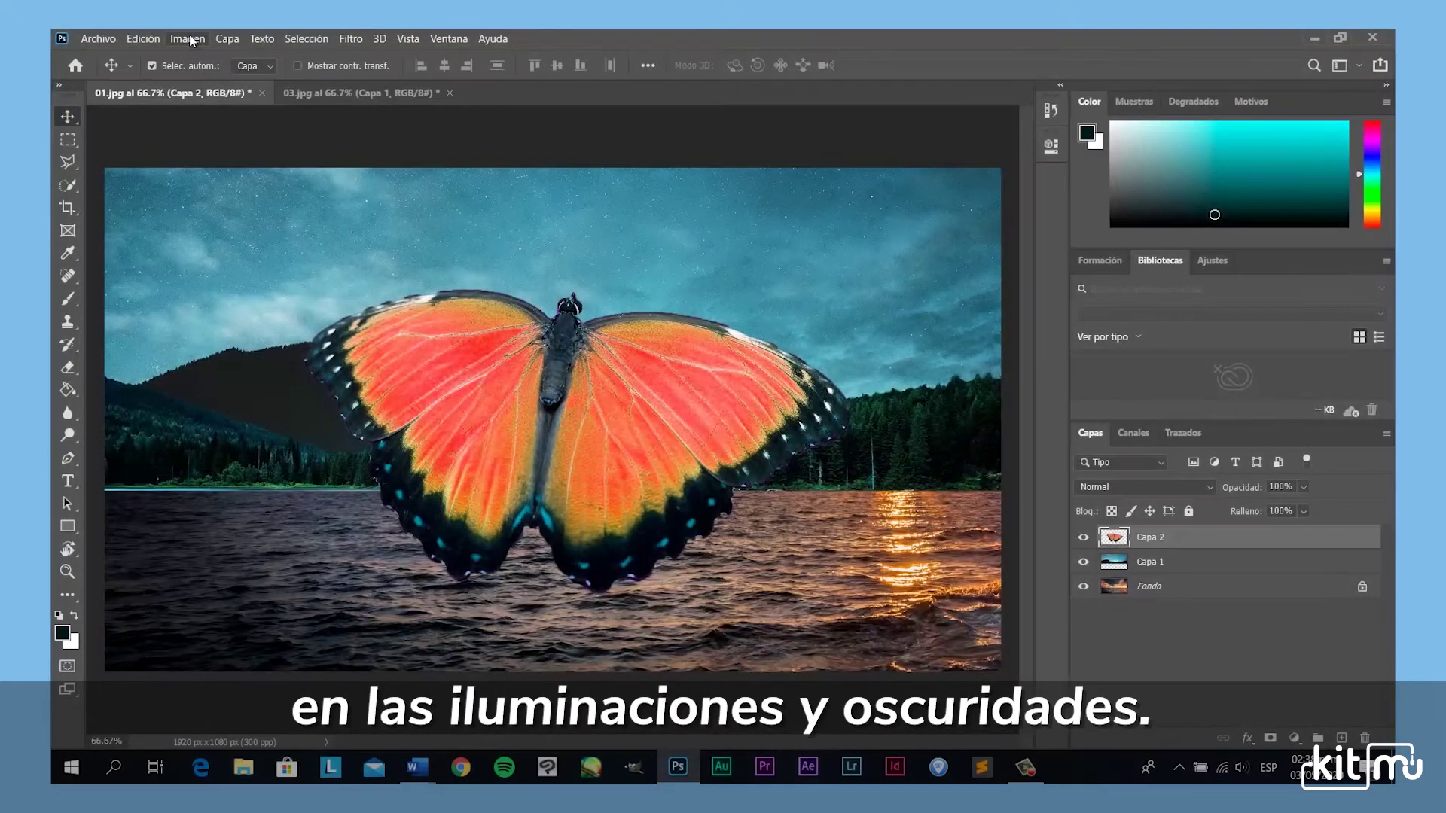
Open Imagen > Ajustes > Equilibrio de color for the orange butterfly layer.
left_click(191, 41)
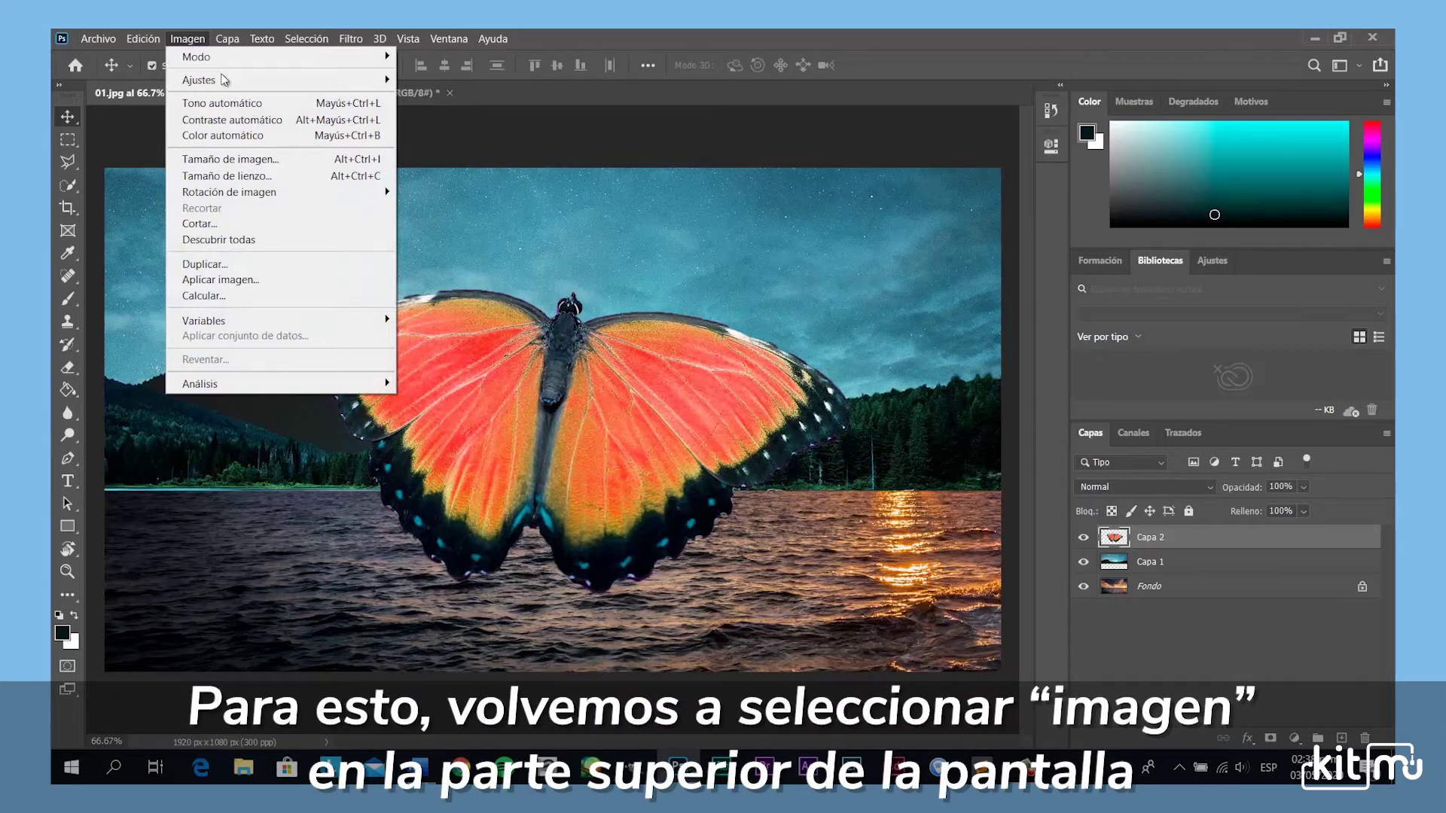
mouse_move(198, 80)
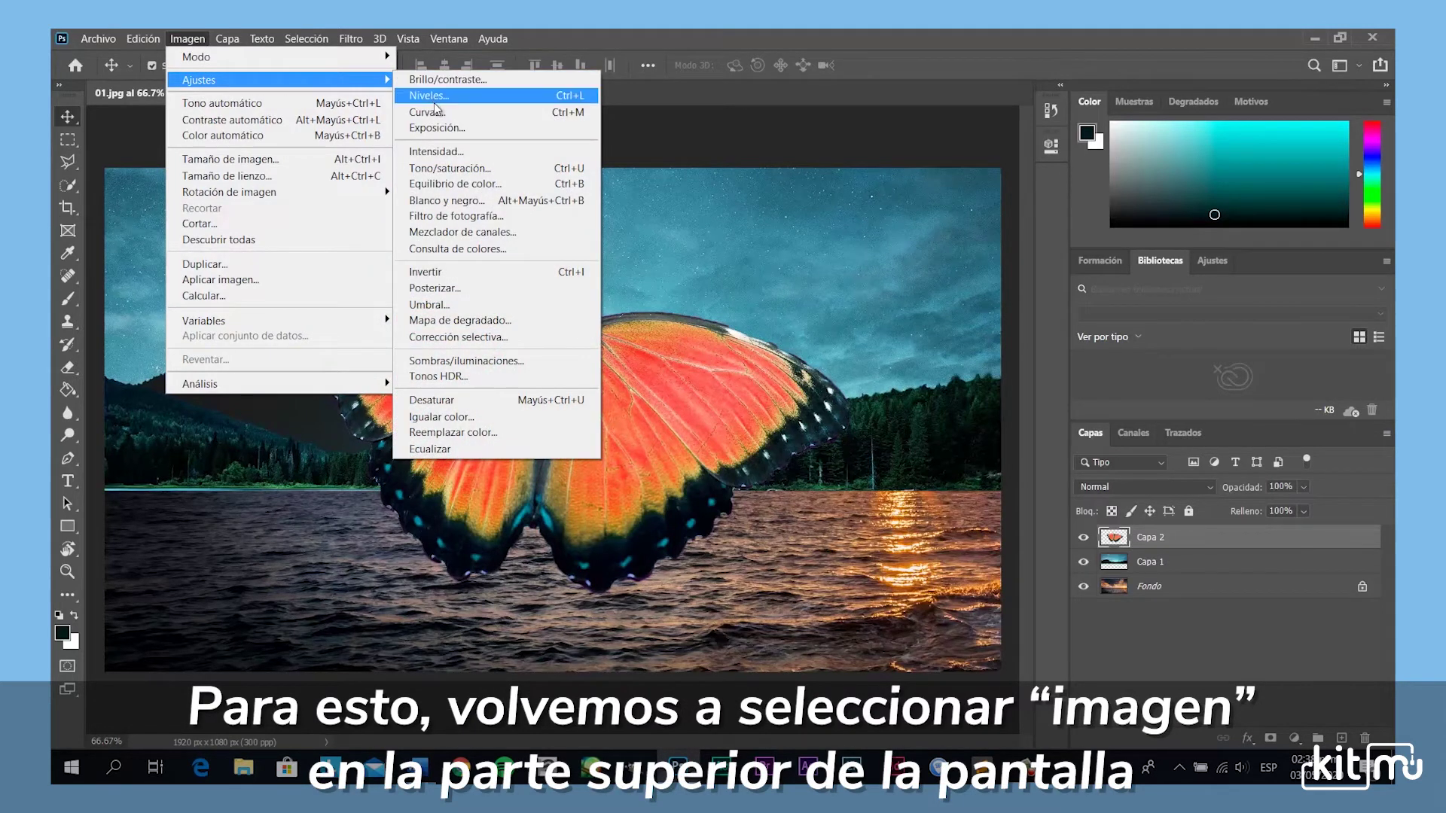
left_click(458, 187)
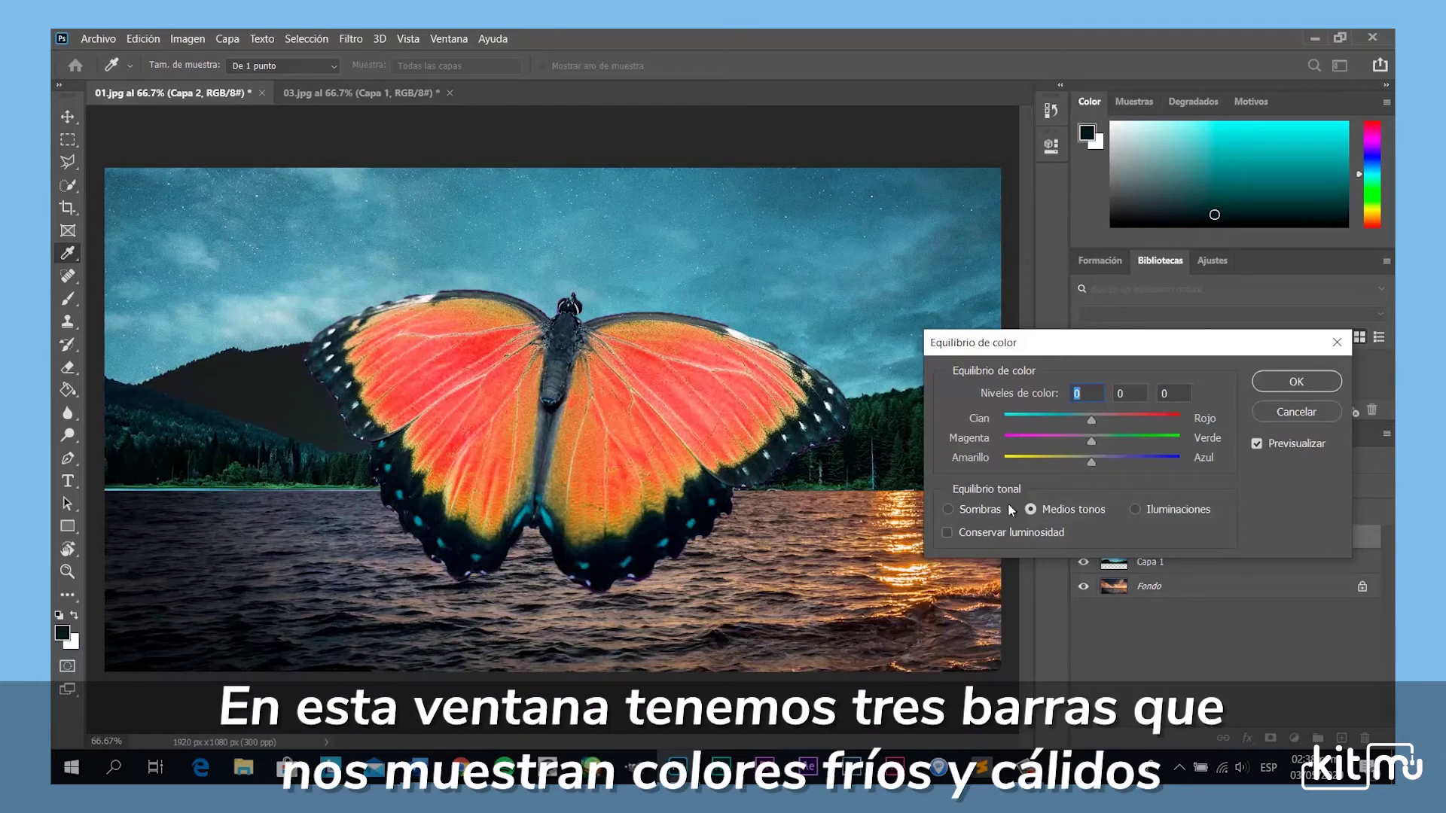
Apply Color Balance shifting Capa 2's midtones, highlights and shadows toward cyan and magenta.
mouse_move(1091, 419)
left_mouse_down()
mouse_move(1052, 419)
mouse_move(1145, 415)
mouse_move(1069, 442)
mouse_move(1095, 464)
mouse_move(1126, 459)
mouse_move(1063, 420)
left_mouse_up()
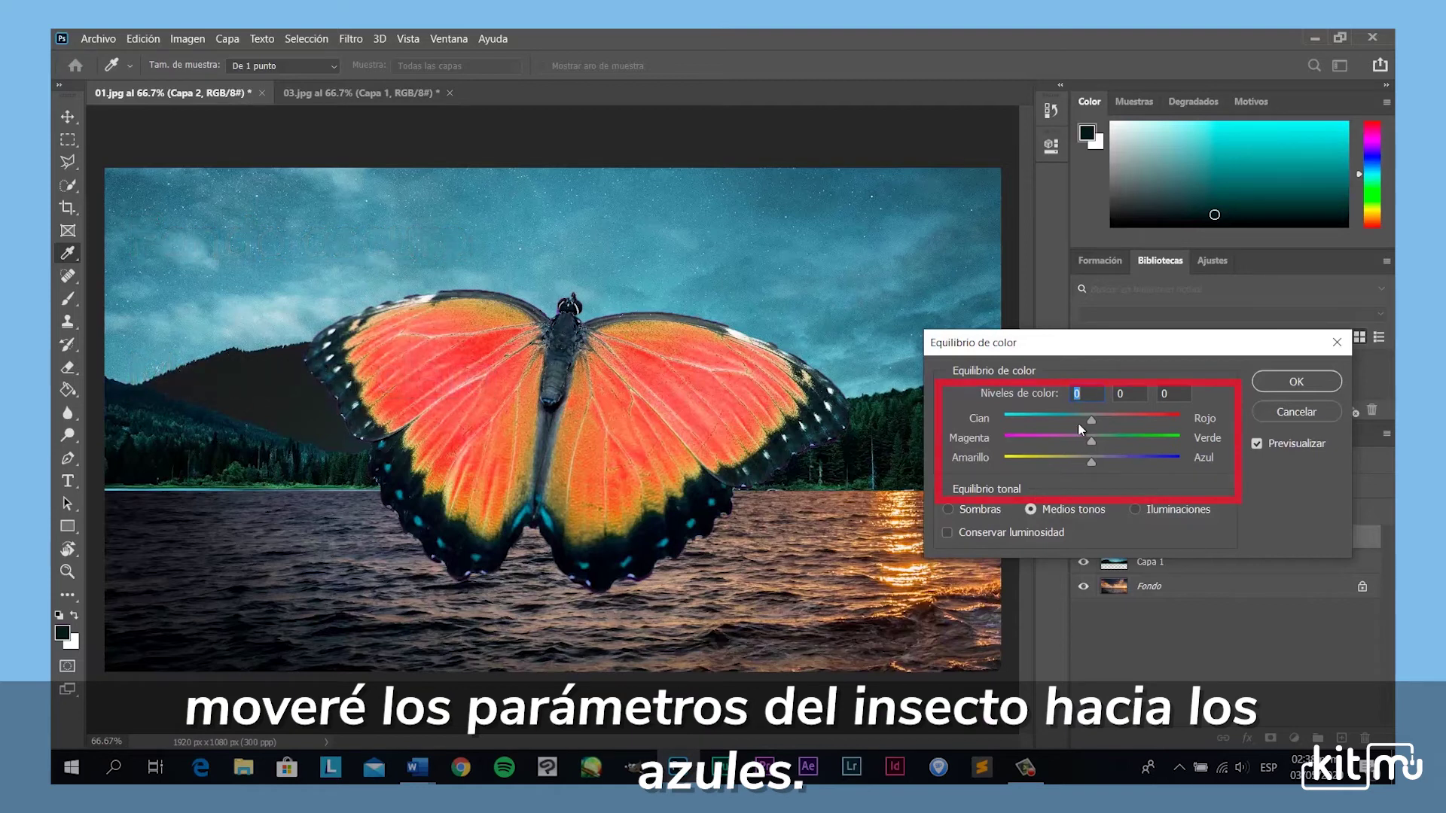
mouse_move(1091, 420)
left_mouse_down()
mouse_move(1112, 420)
mouse_move(1069, 442)
left_mouse_up()
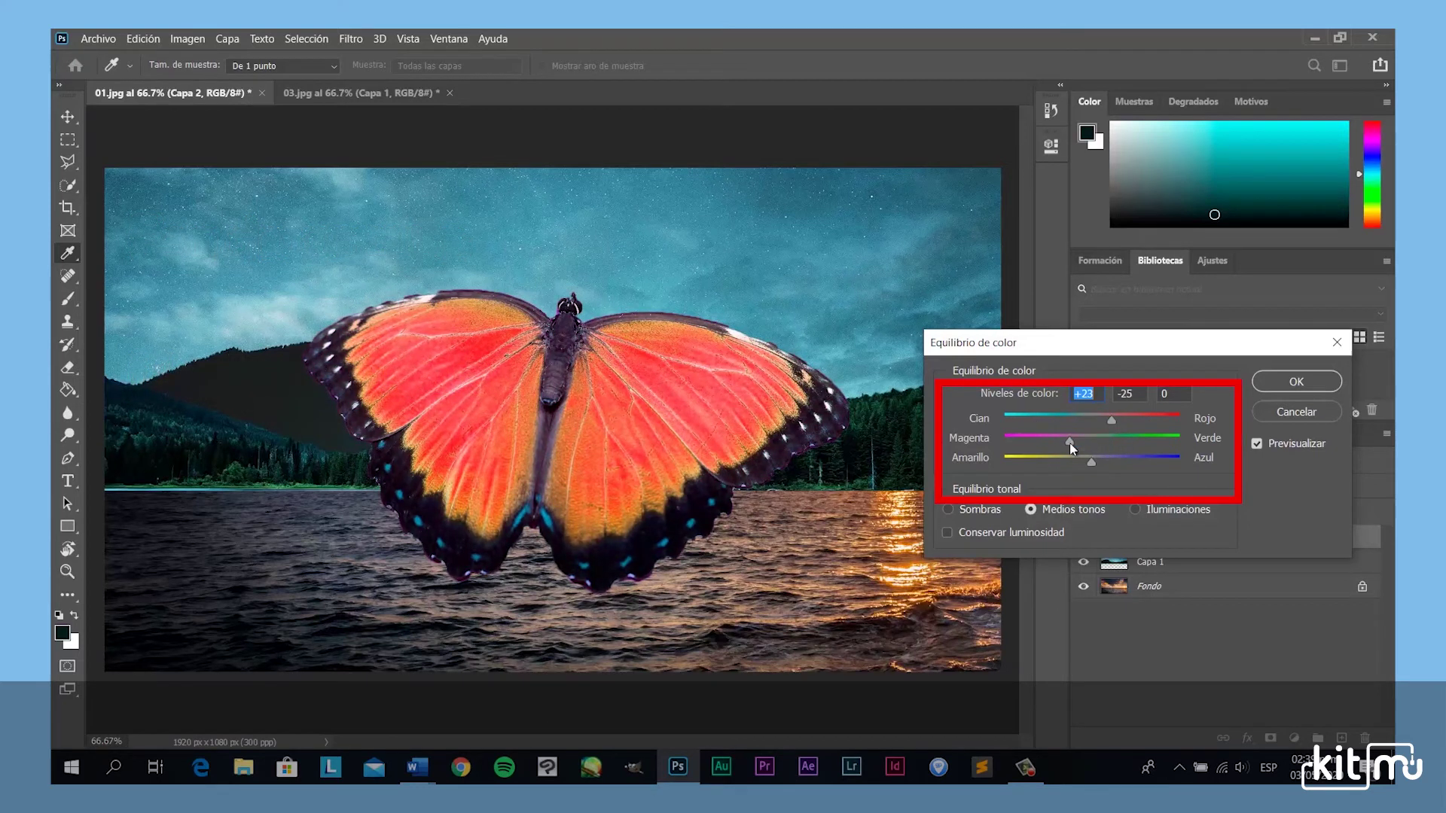
mouse_move(1084, 419)
left_mouse_down()
mouse_move(1053, 419)
mouse_move(1120, 458)
mouse_move(1072, 438)
left_mouse_up()
left_click(1134, 509)
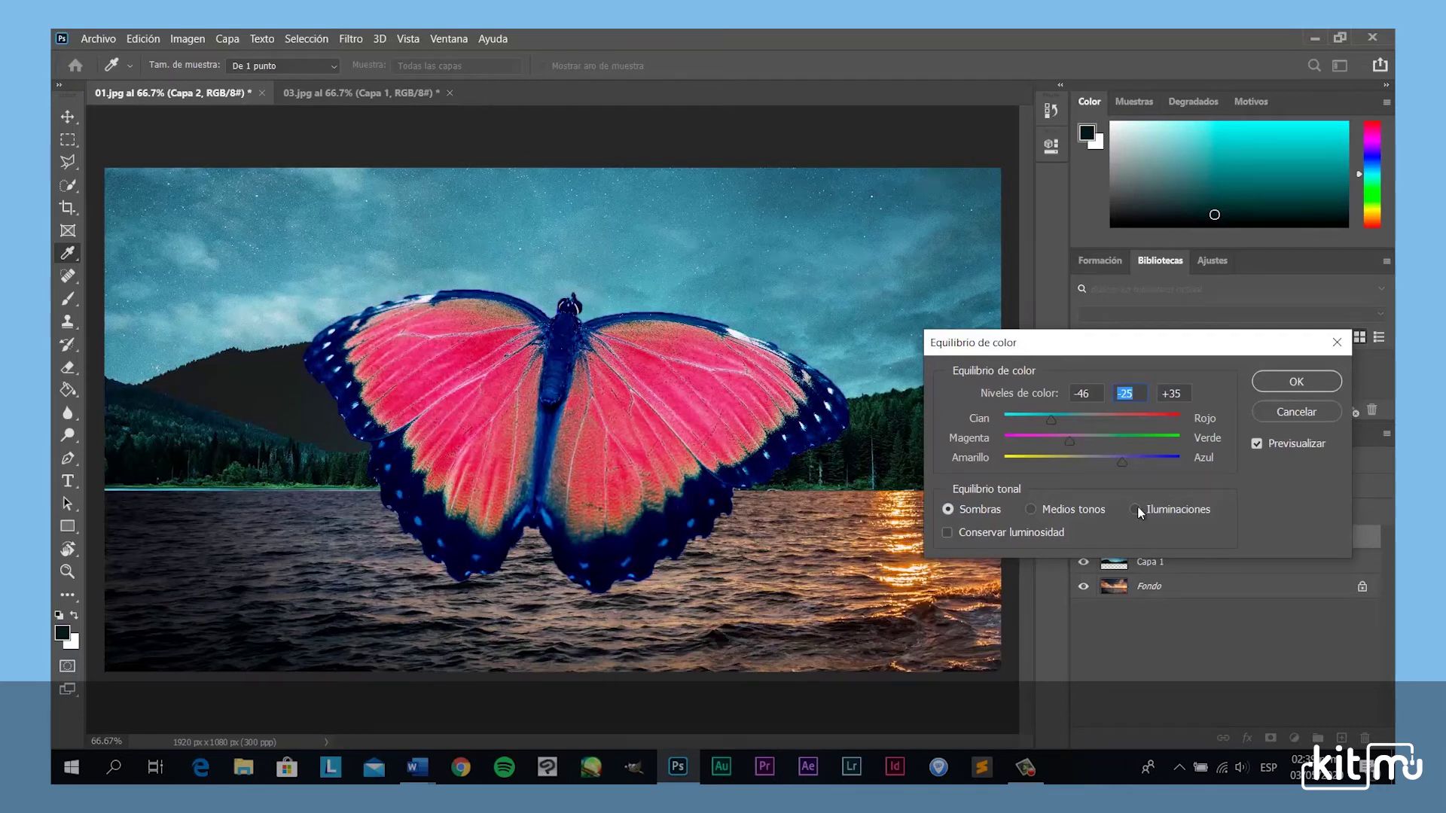
mouse_move(1091, 419)
left_mouse_down()
mouse_move(1062, 419)
mouse_move(1113, 462)
mouse_move(1068, 441)
mouse_move(1103, 438)
mouse_move(1067, 441)
mouse_move(1103, 462)
left_mouse_up()
left_click(1030, 509)
left_click(1072, 419)
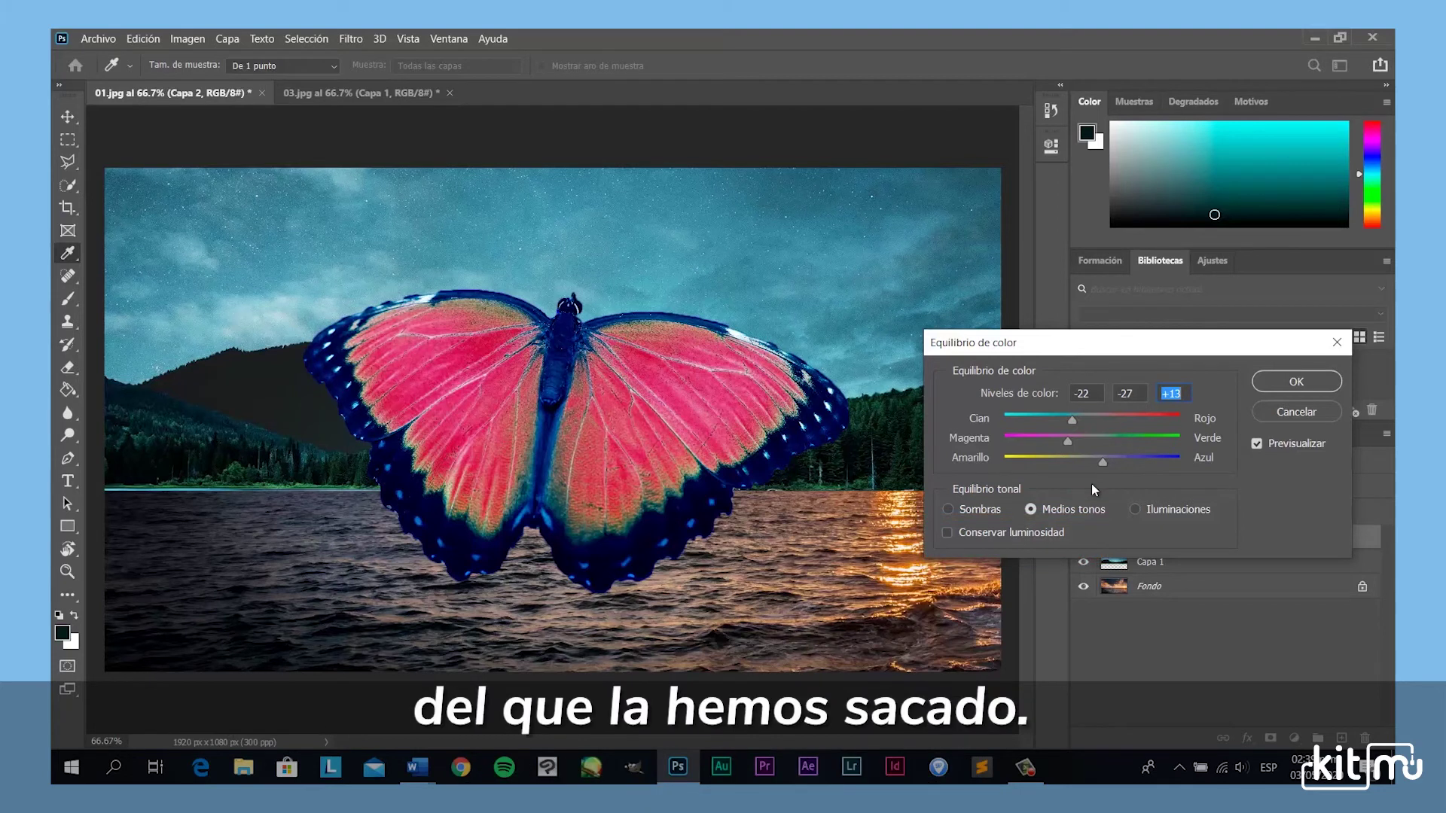
left_click(947, 509)
left_click_drag(1091, 460, 1081, 461)
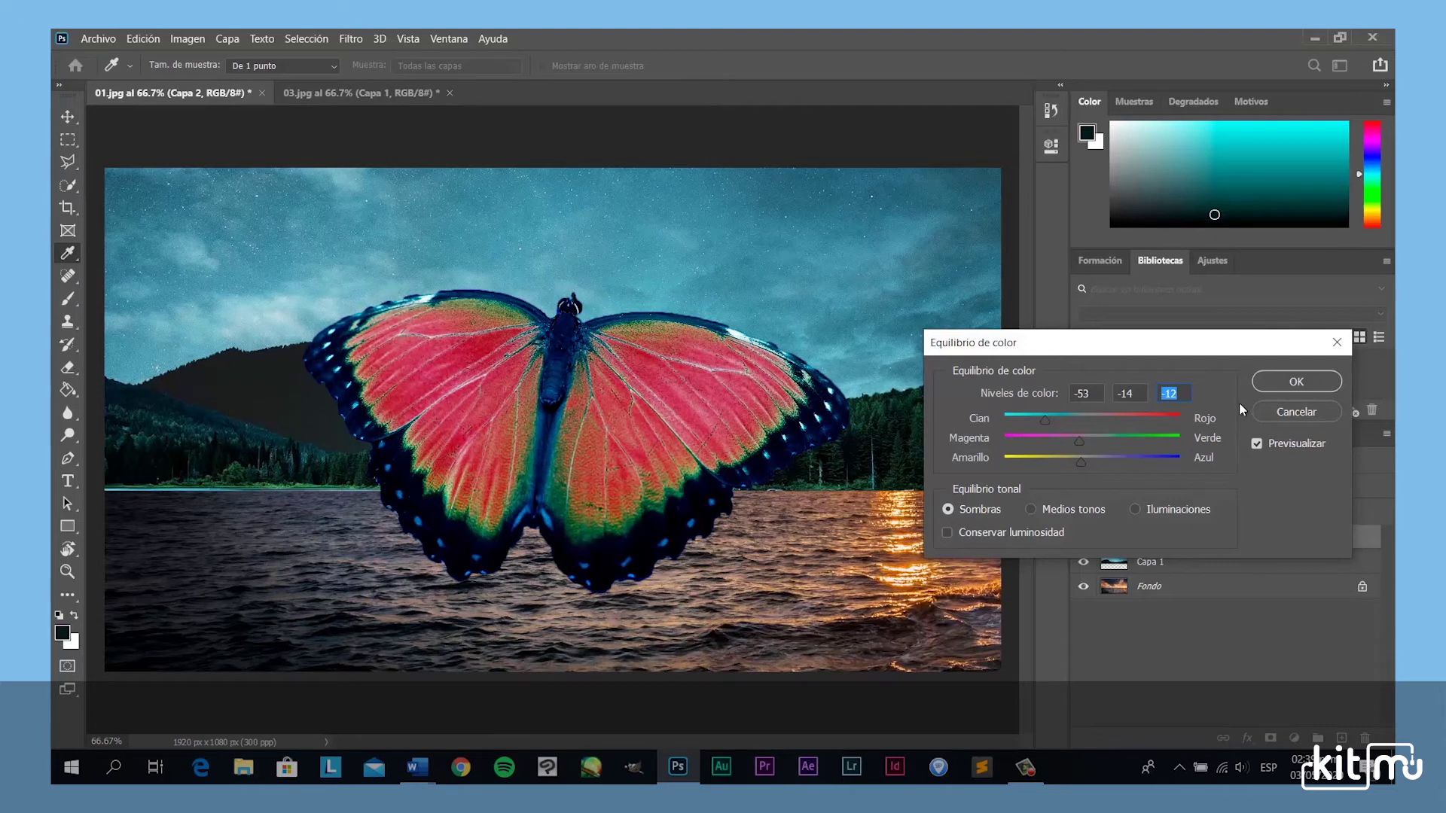
left_click(1270, 386)
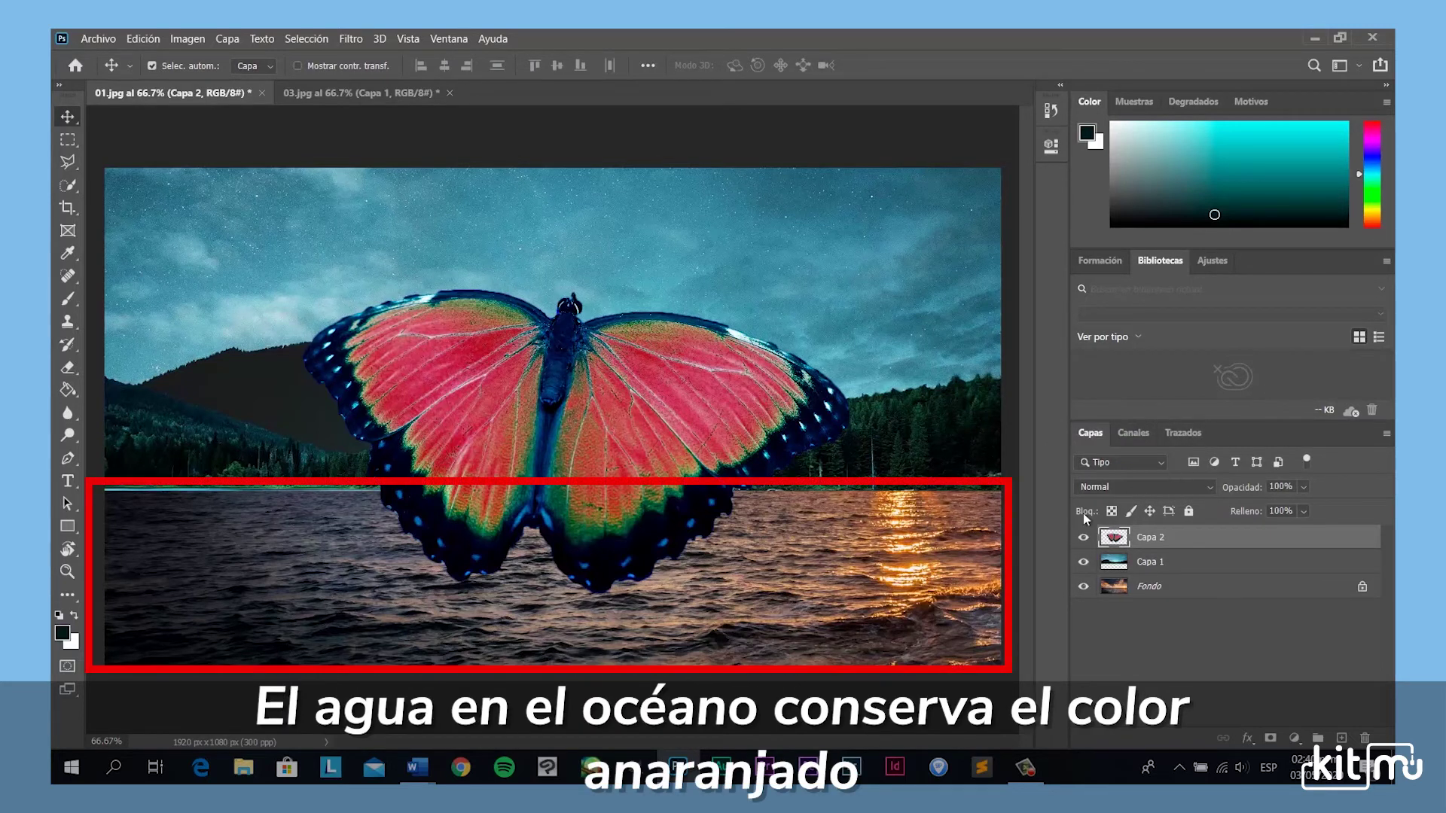
Drag the butterfly up and left so it floats above the treeline.
mouse_move(670, 463)
left_mouse_down()
mouse_move(557, 399)
mouse_move(557, 332)
left_mouse_up()
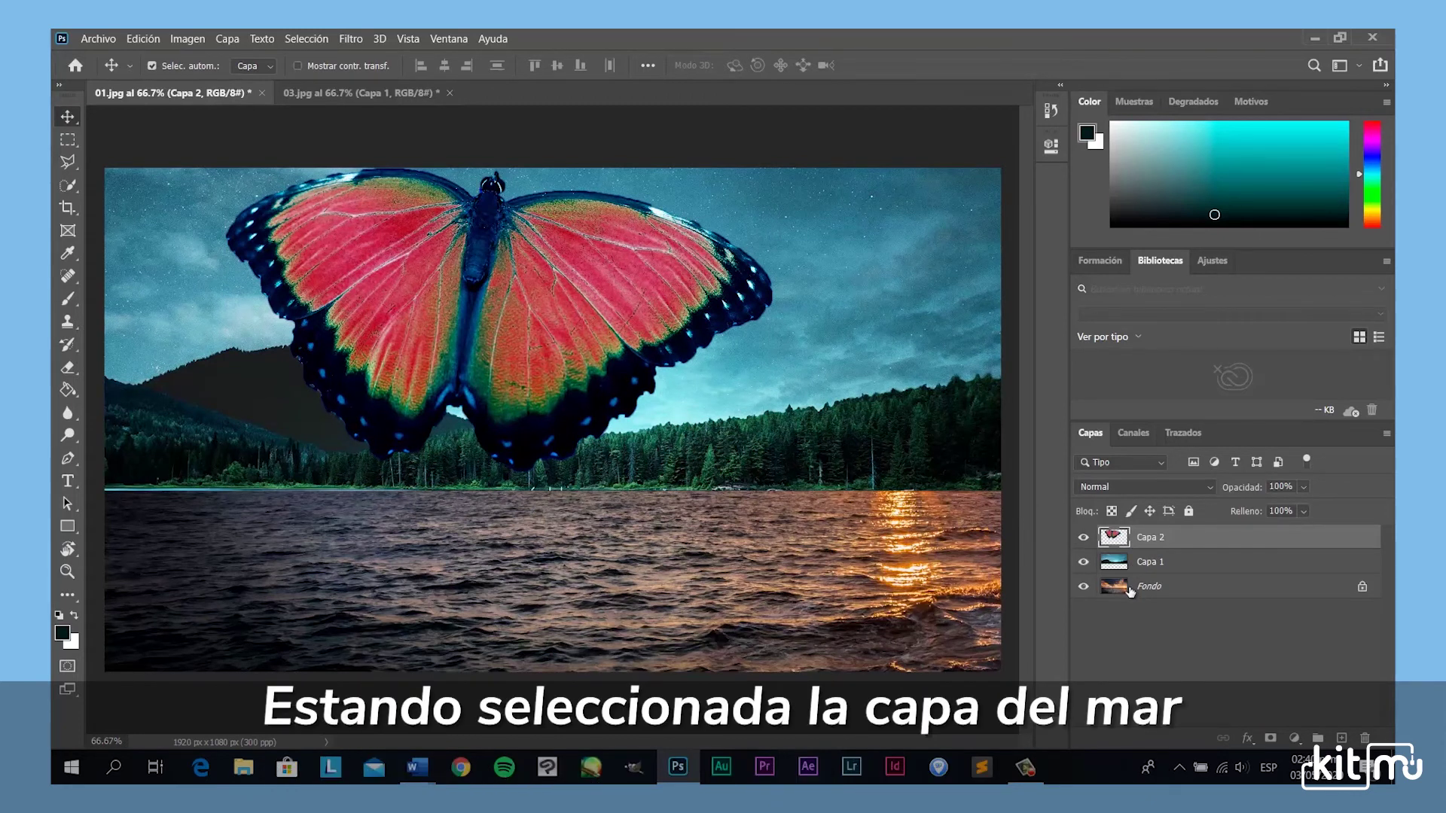
Color-balance the Fondo water layer toward cyan in highlights and shadows so the lake turns teal.
left_click(1116, 589)
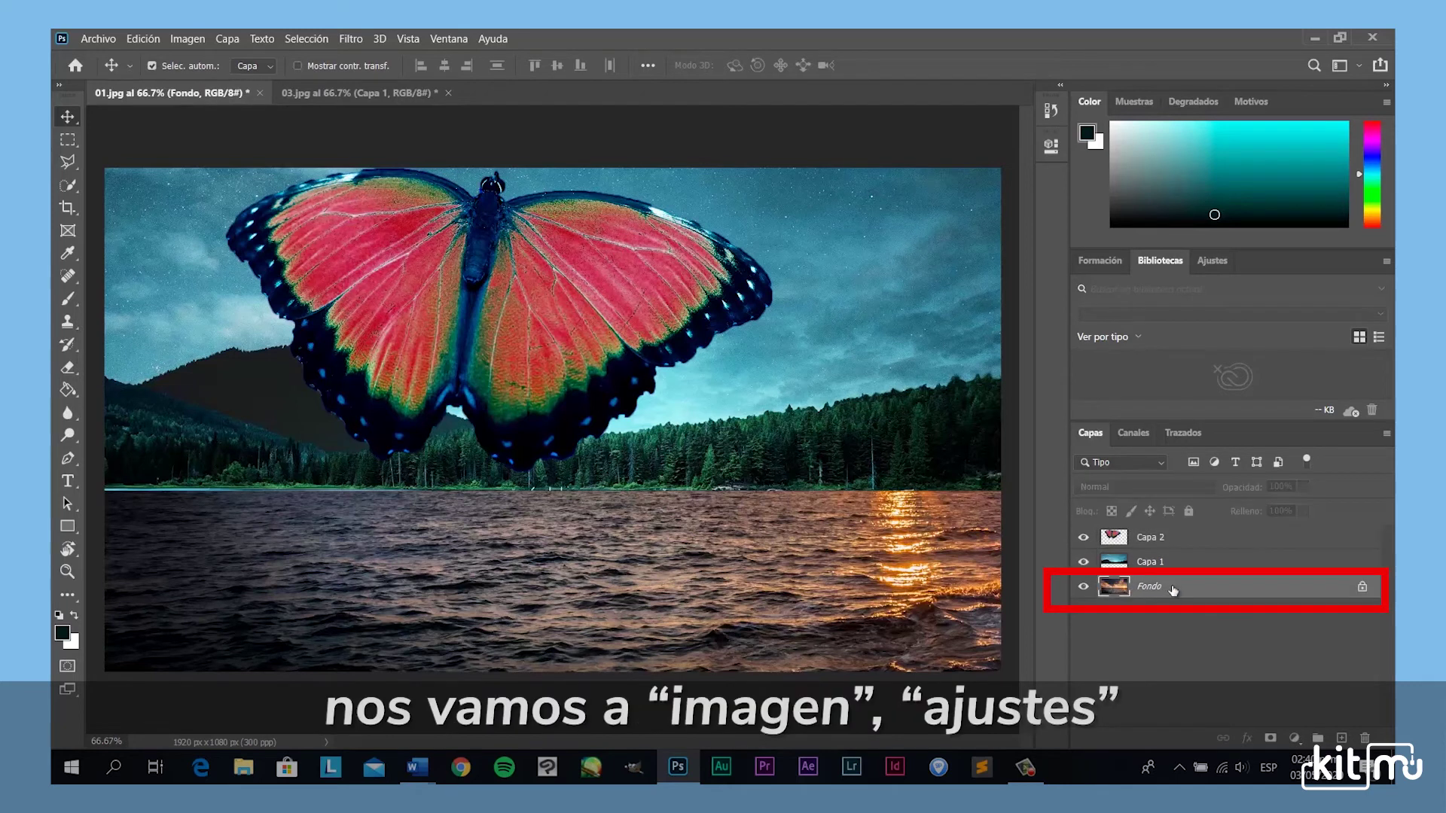
left_click(188, 39)
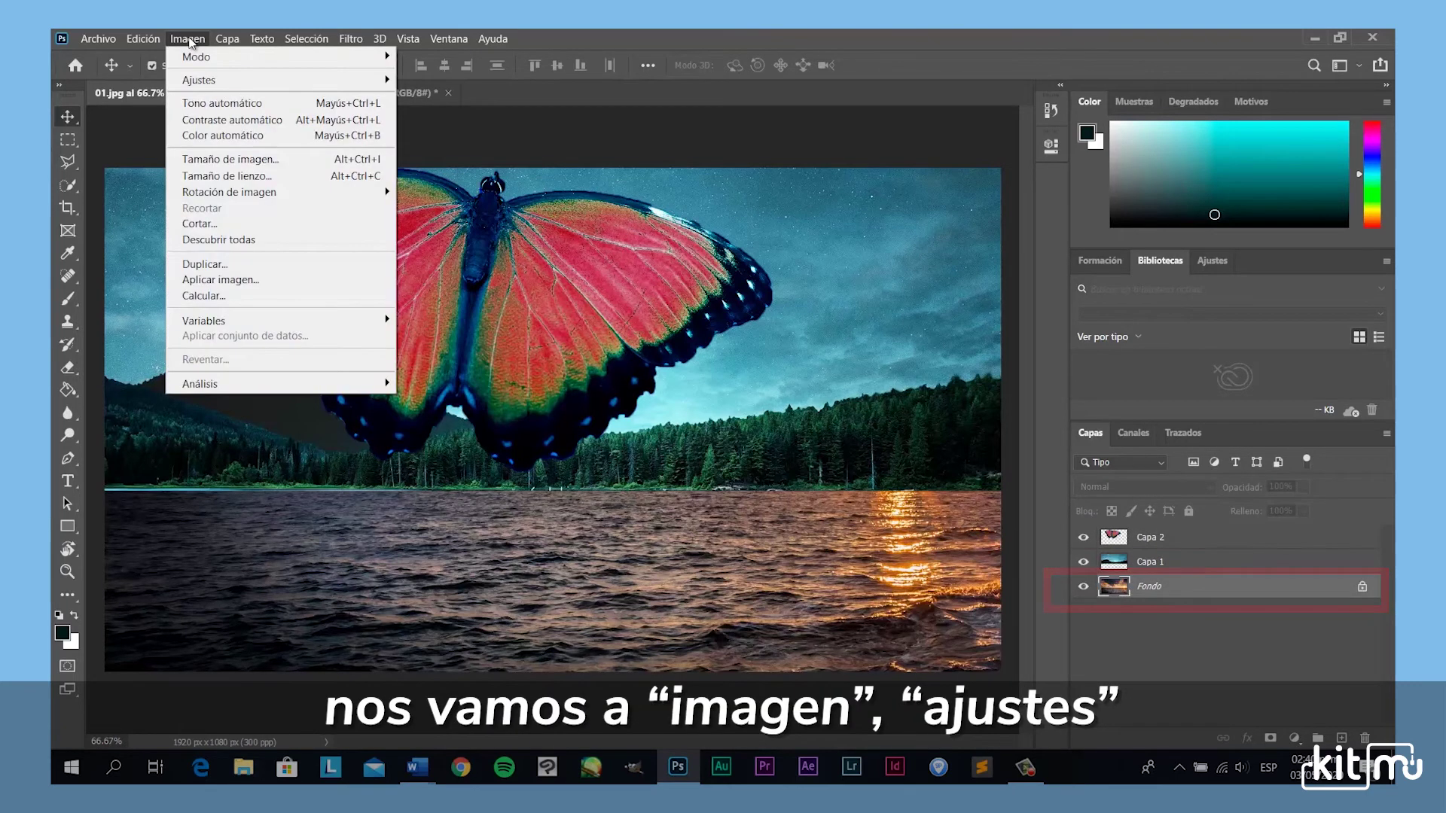
mouse_move(200, 80)
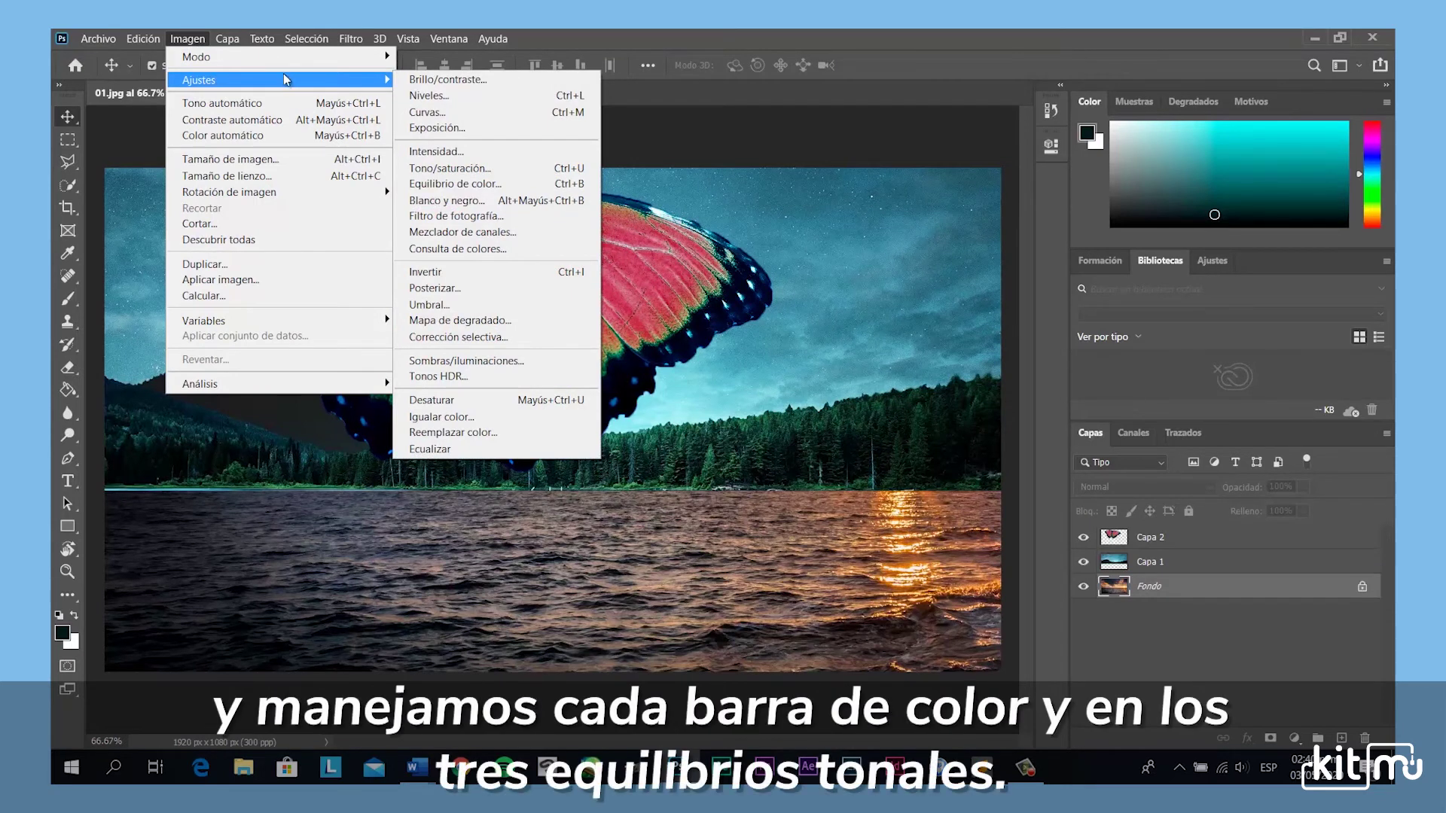
left_click(455, 183)
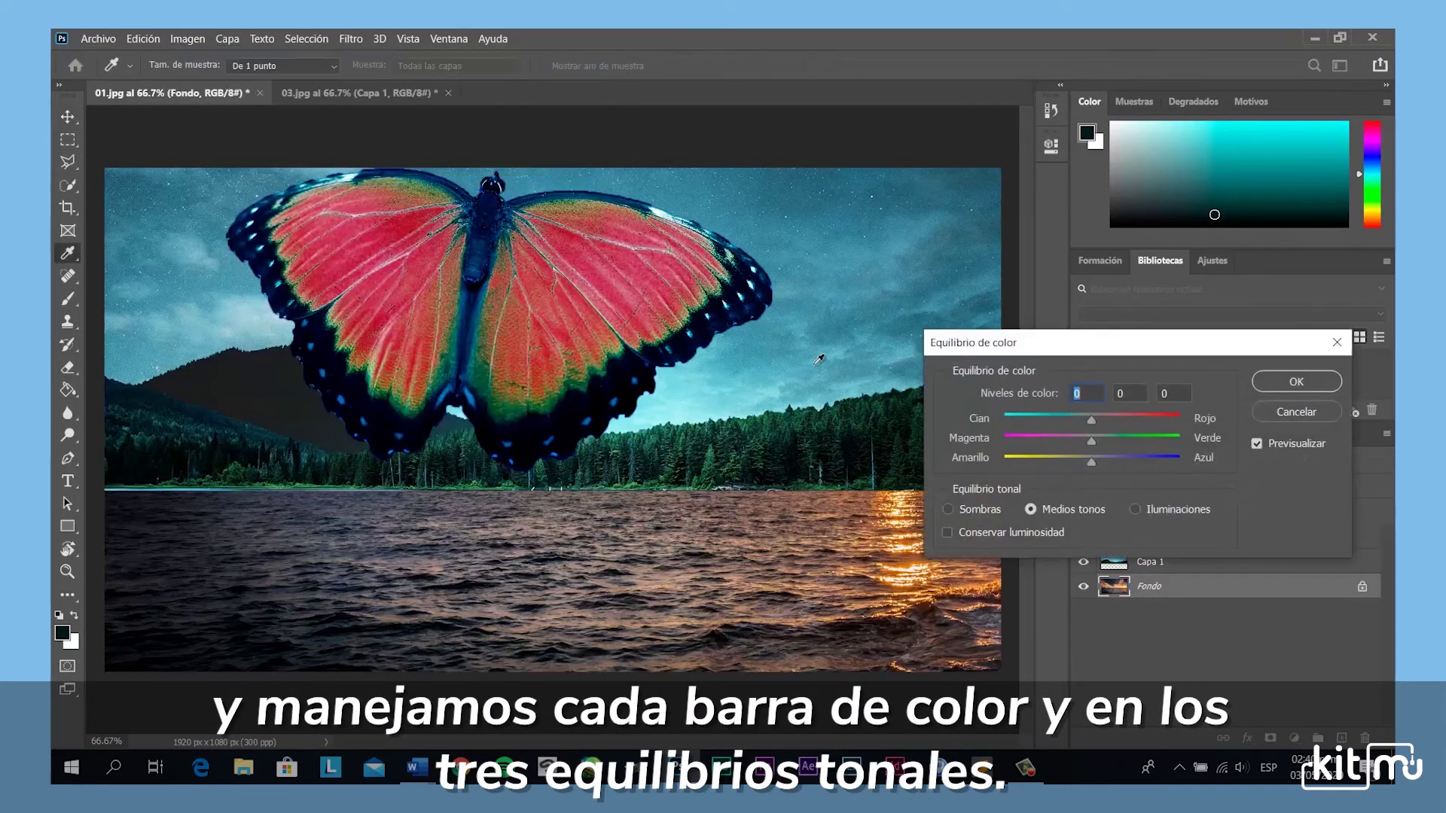
left_click_drag(1082, 354, 1059, 238)
left_click(1111, 392)
left_click_drag(1068, 303, 1038, 305)
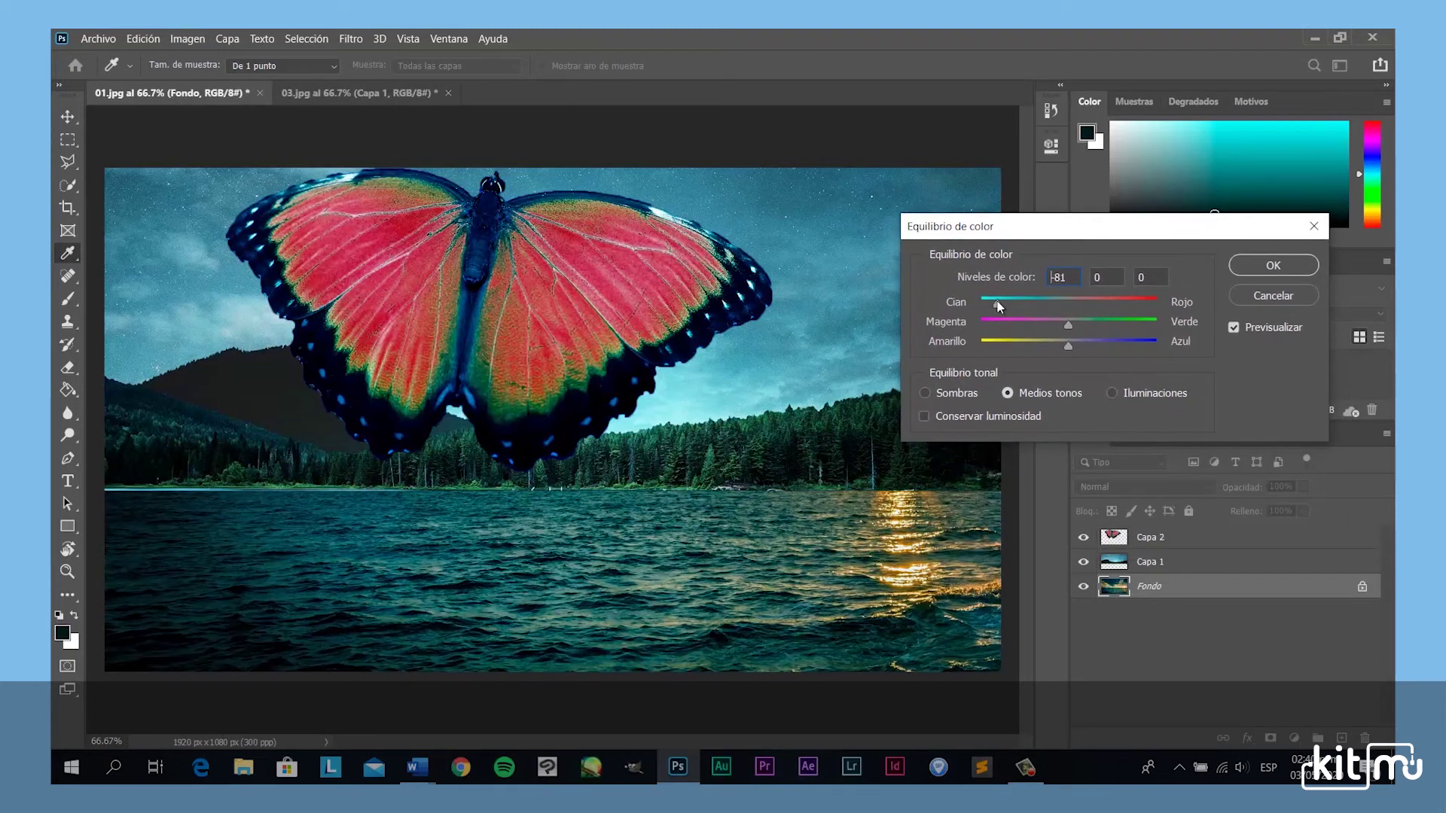
left_click(924, 393)
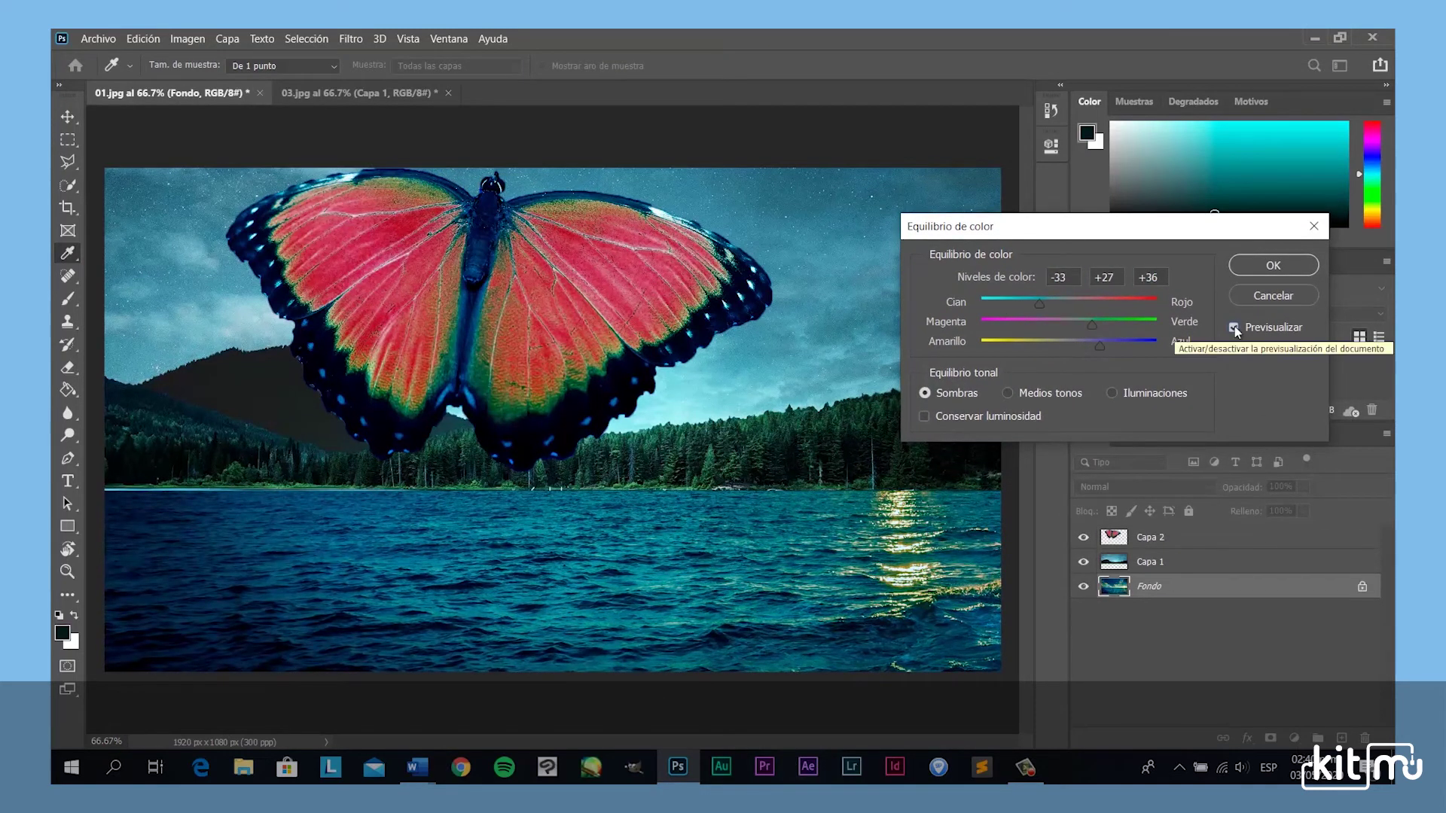
left_click(1272, 265)
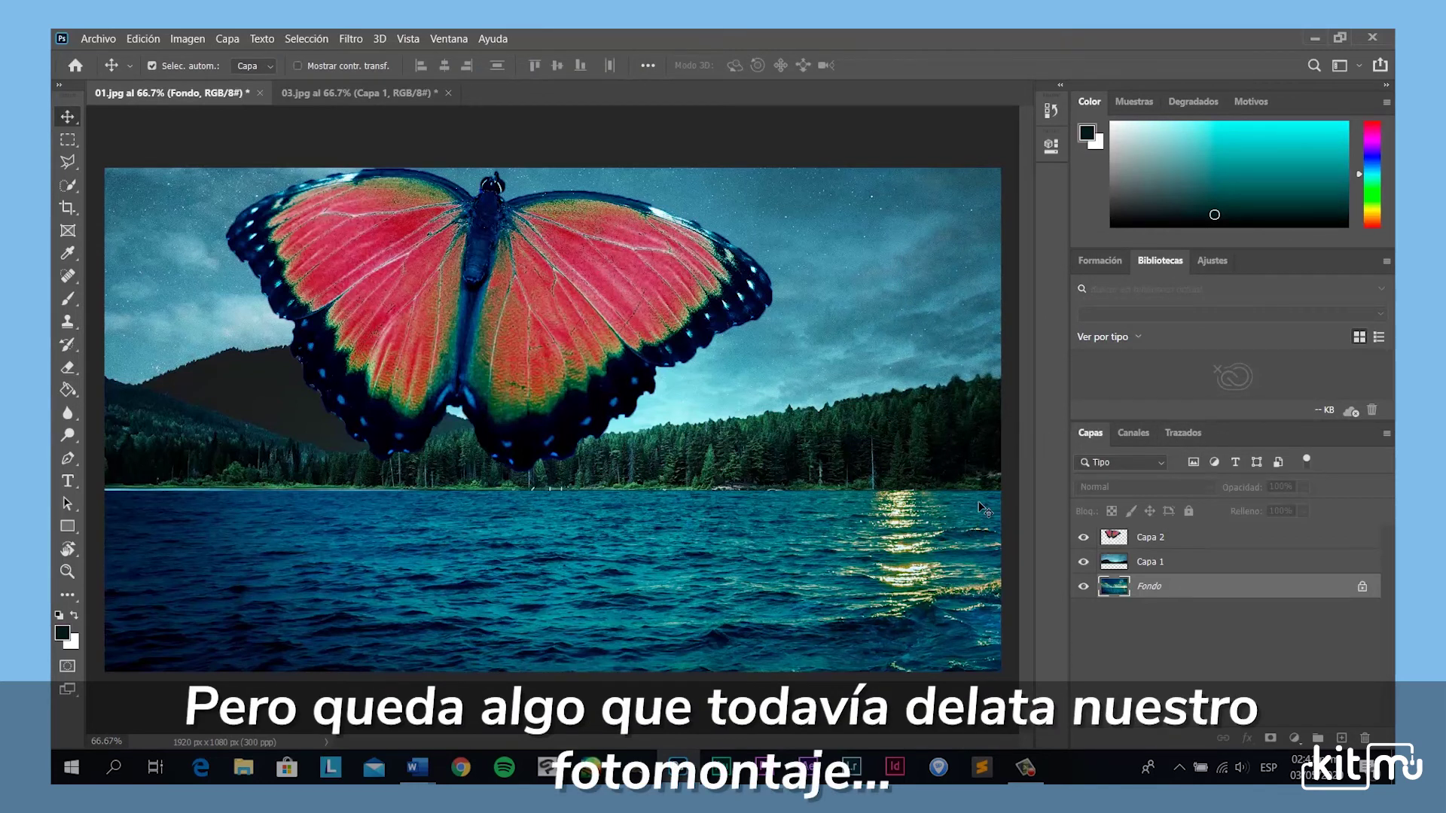
Hide and reshow Capa 1 to glimpse the sunset sea, then pick the Rectangular Marquee tool.
left_click(1084, 562)
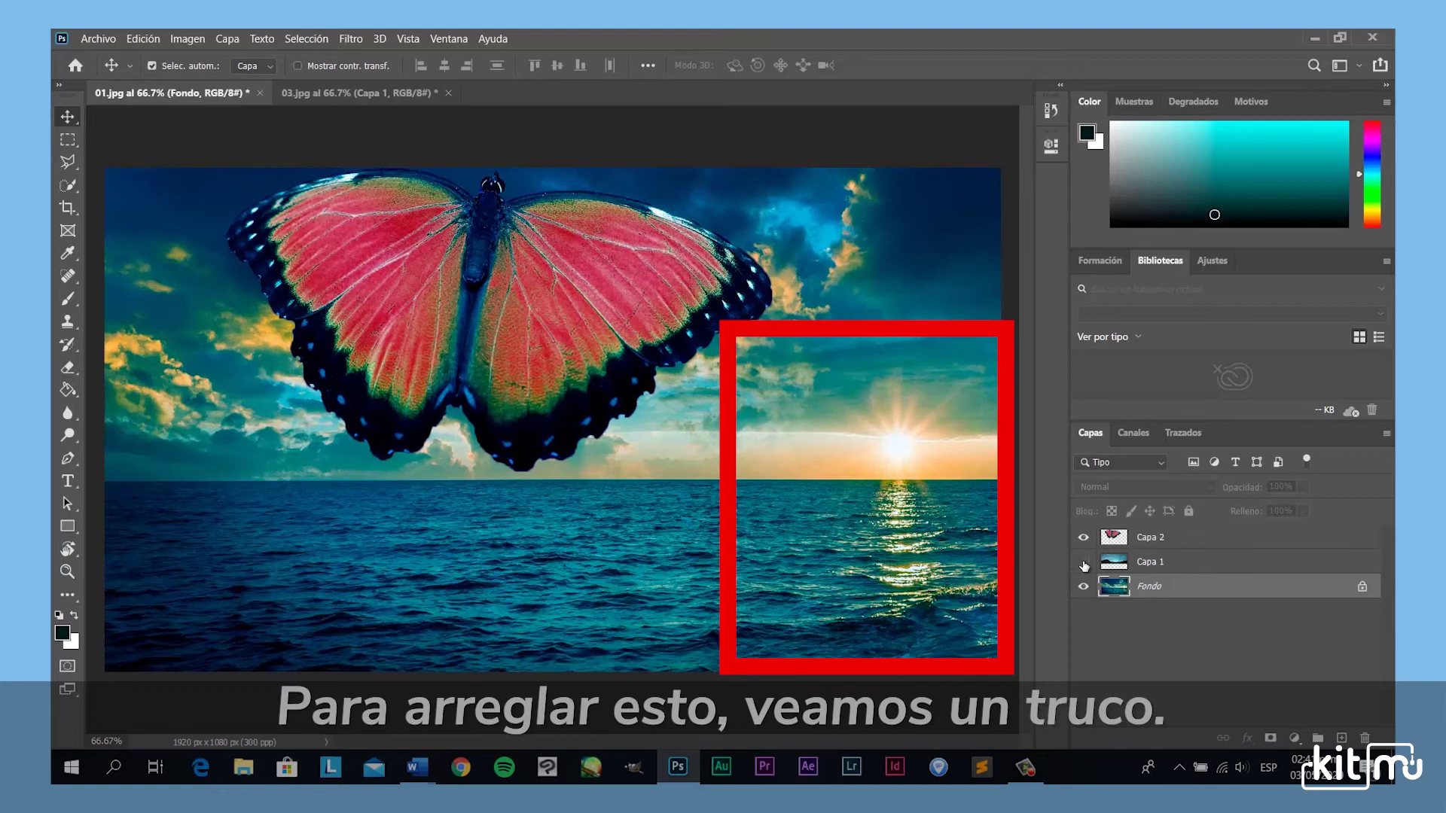
left_click(1083, 562)
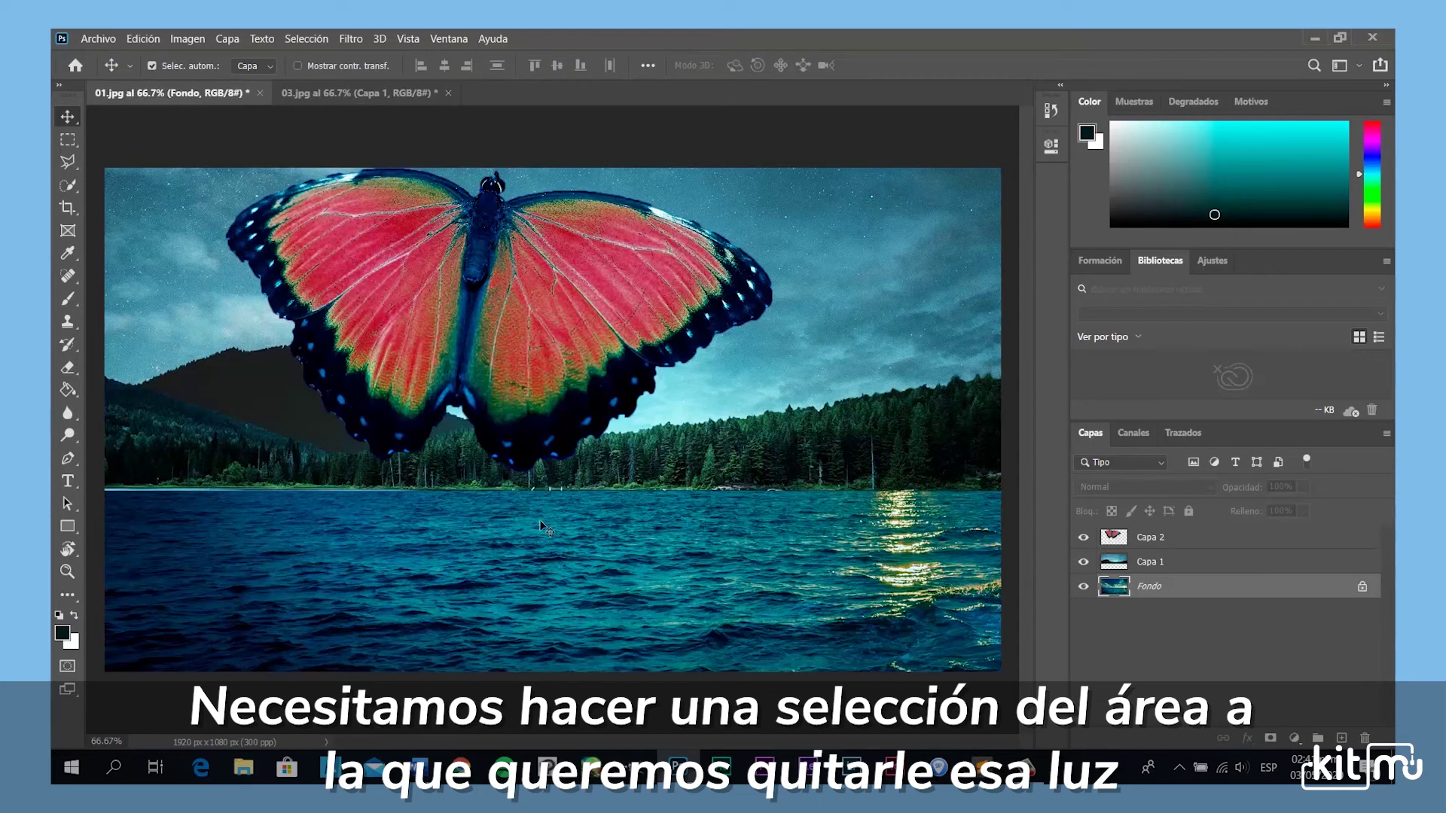
left_click(67, 140)
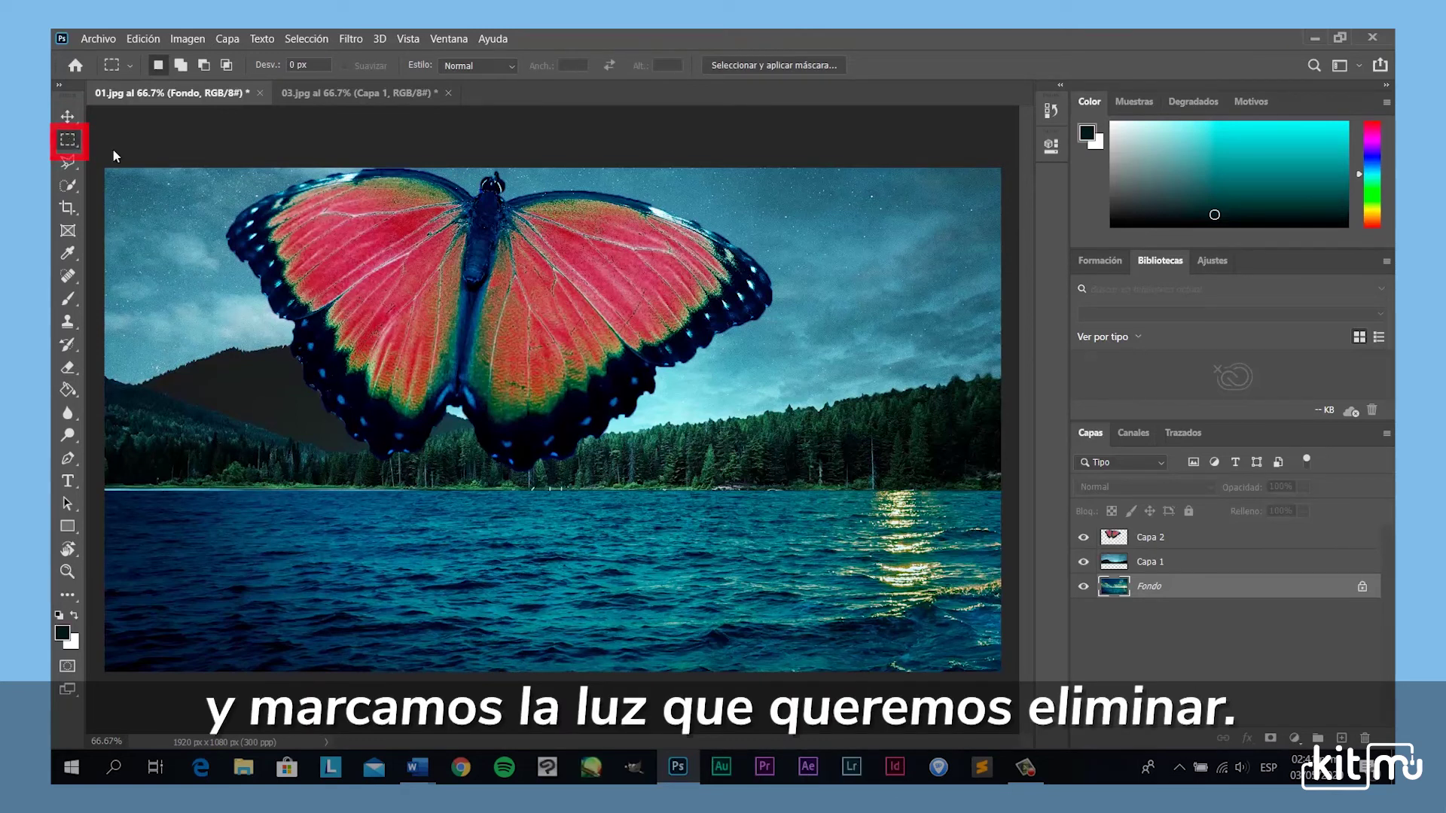
Content-aware fill the sun reflection on the right of the lake, then marquee a leftover bright patch.
left_click_drag(816, 442, 981, 629)
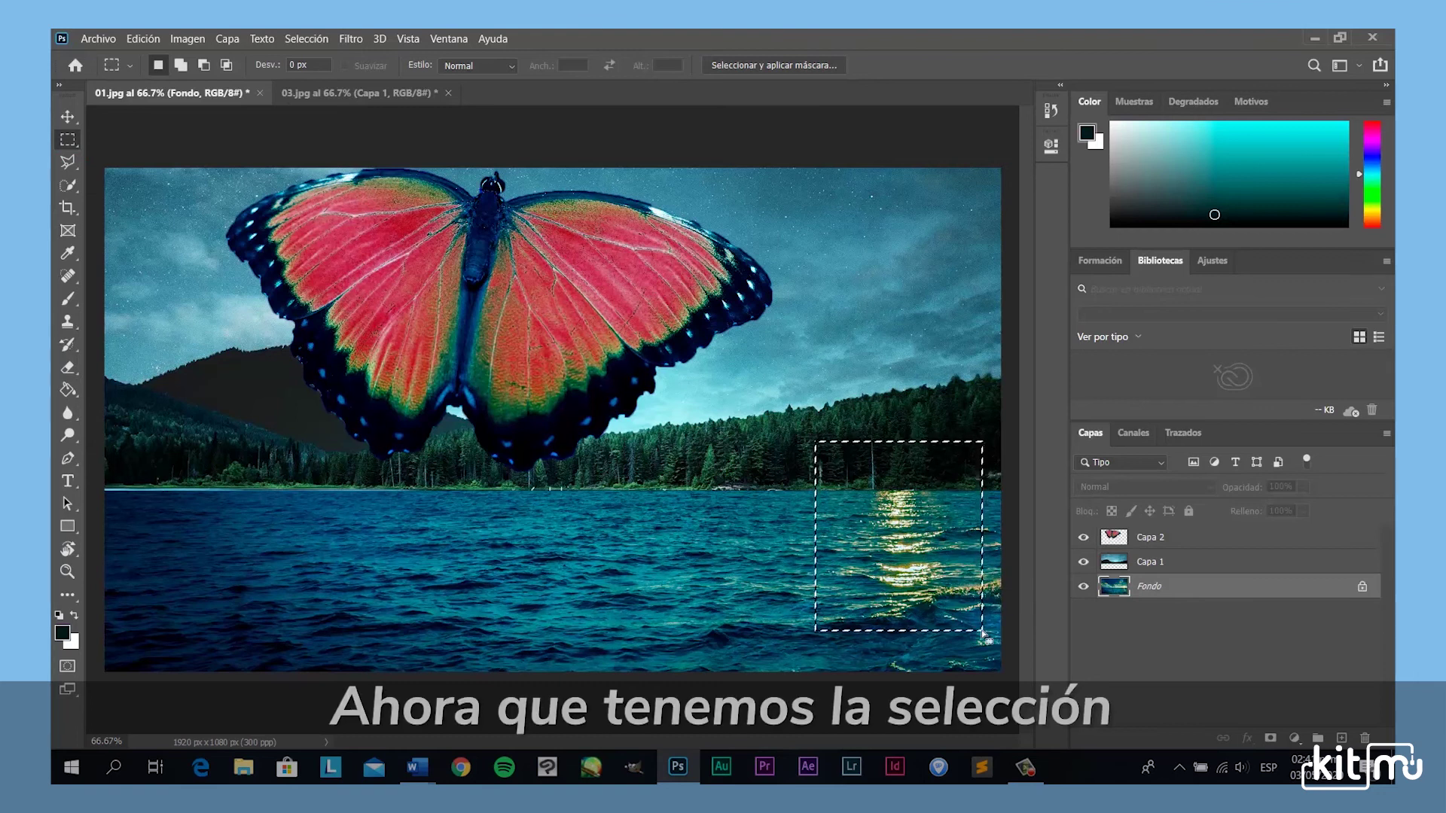
right_click(895, 529)
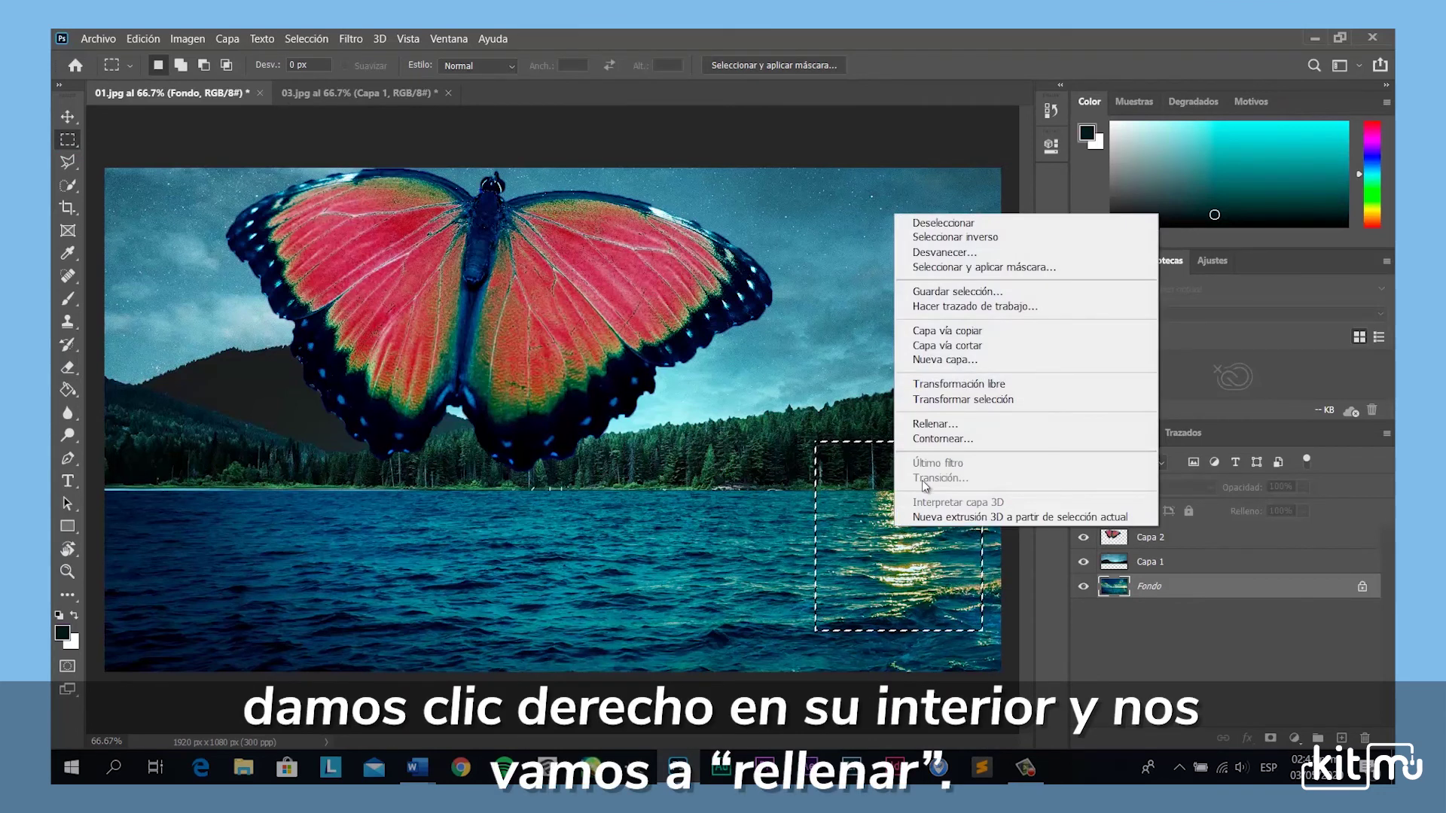
left_click(977, 426)
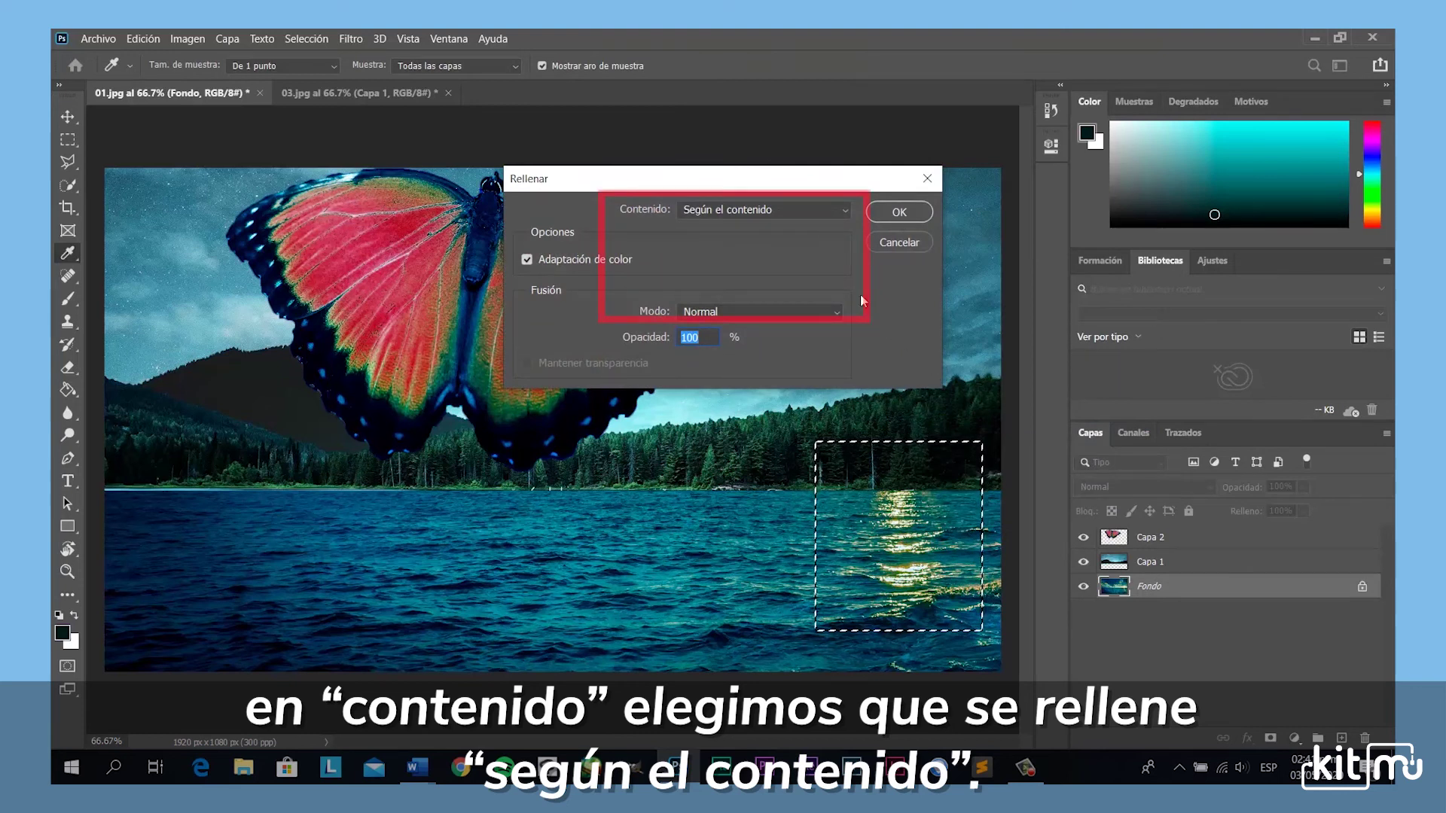
left_click(831, 212)
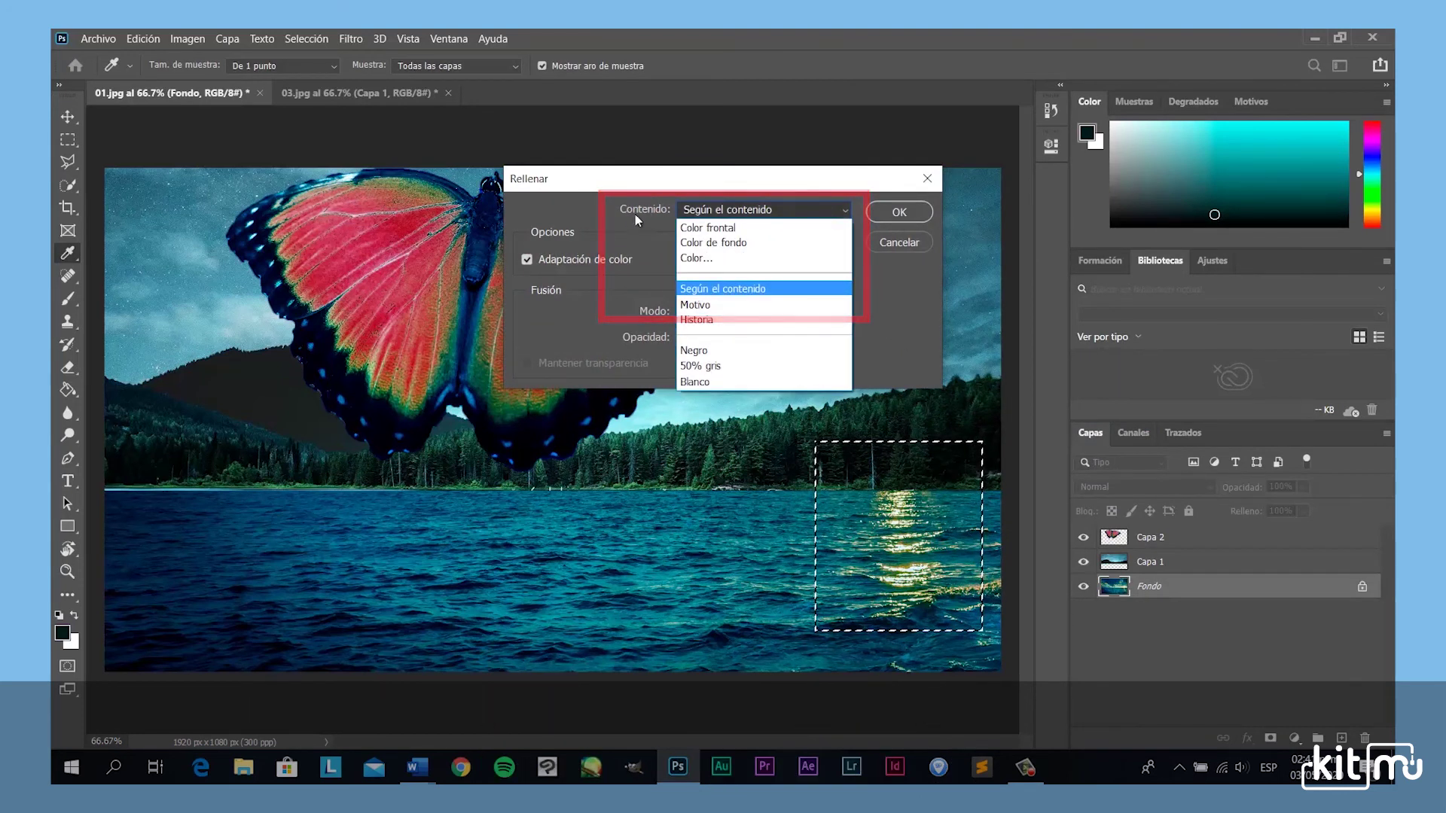
left_click(722, 288)
left_click(899, 211)
left_click(923, 495)
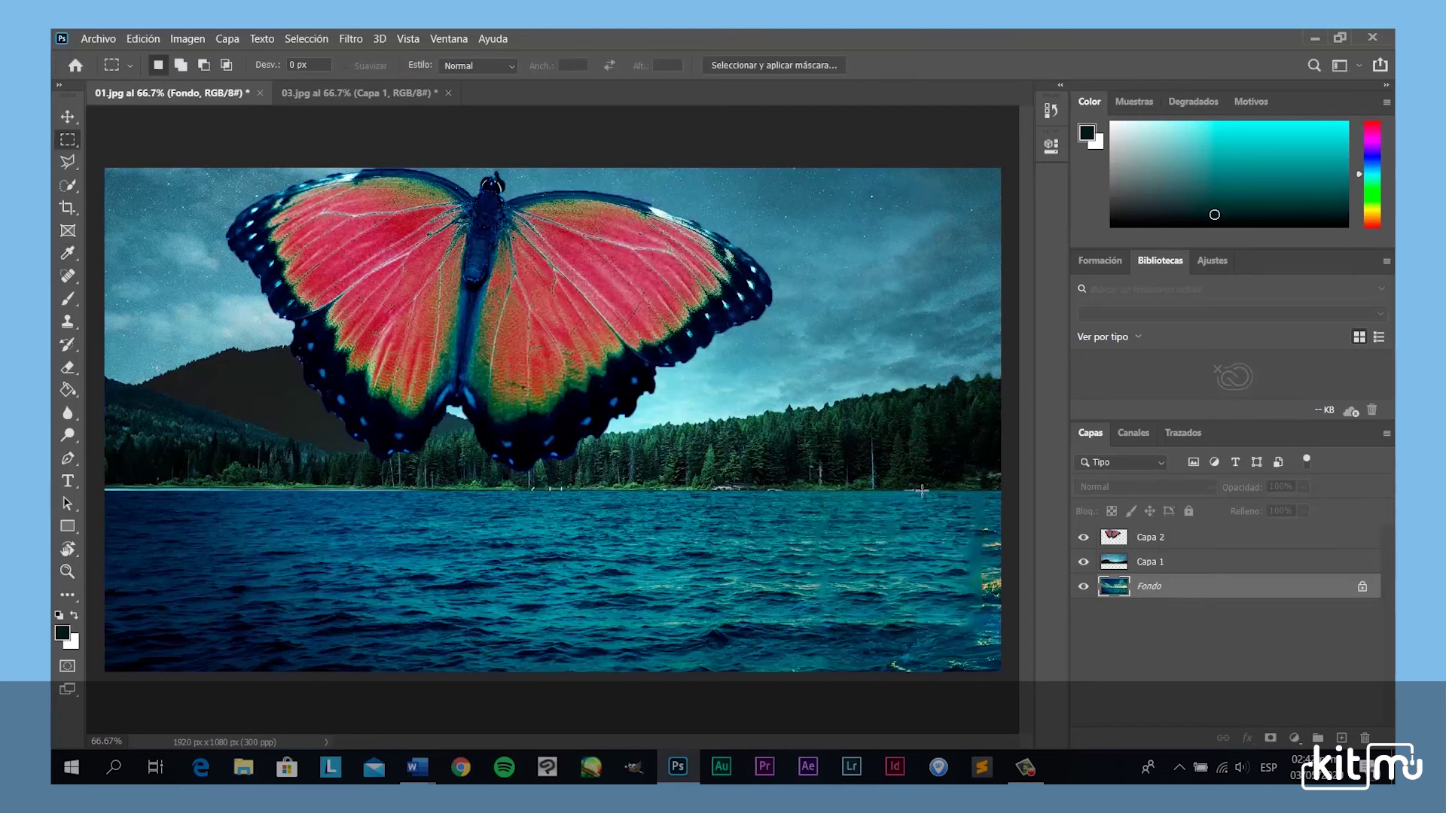
left_click_drag(961, 498, 1001, 636)
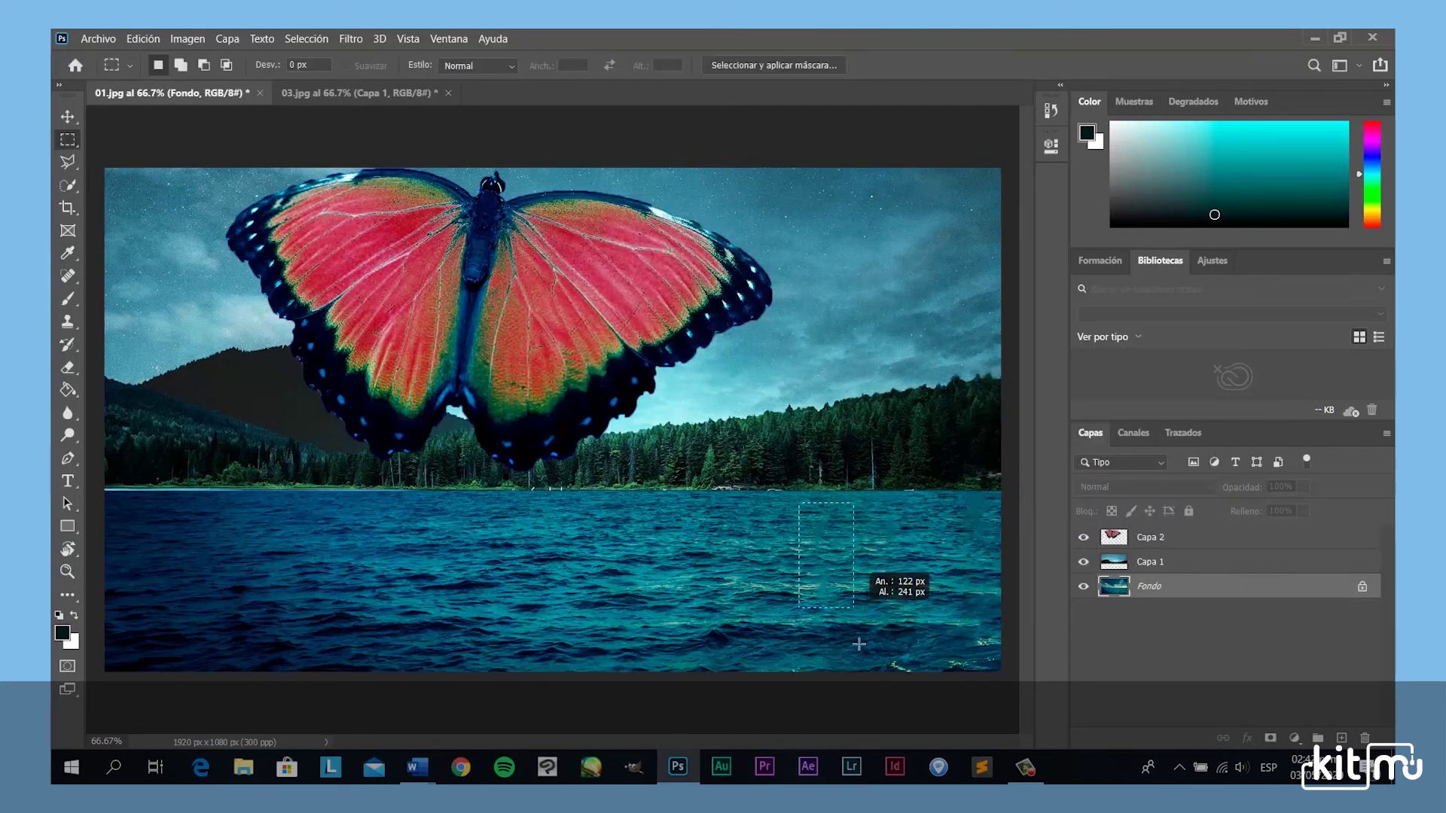
Fill the leftover bright patches on the water and clear the selection.
left_click(889, 241)
left_click(984, 544)
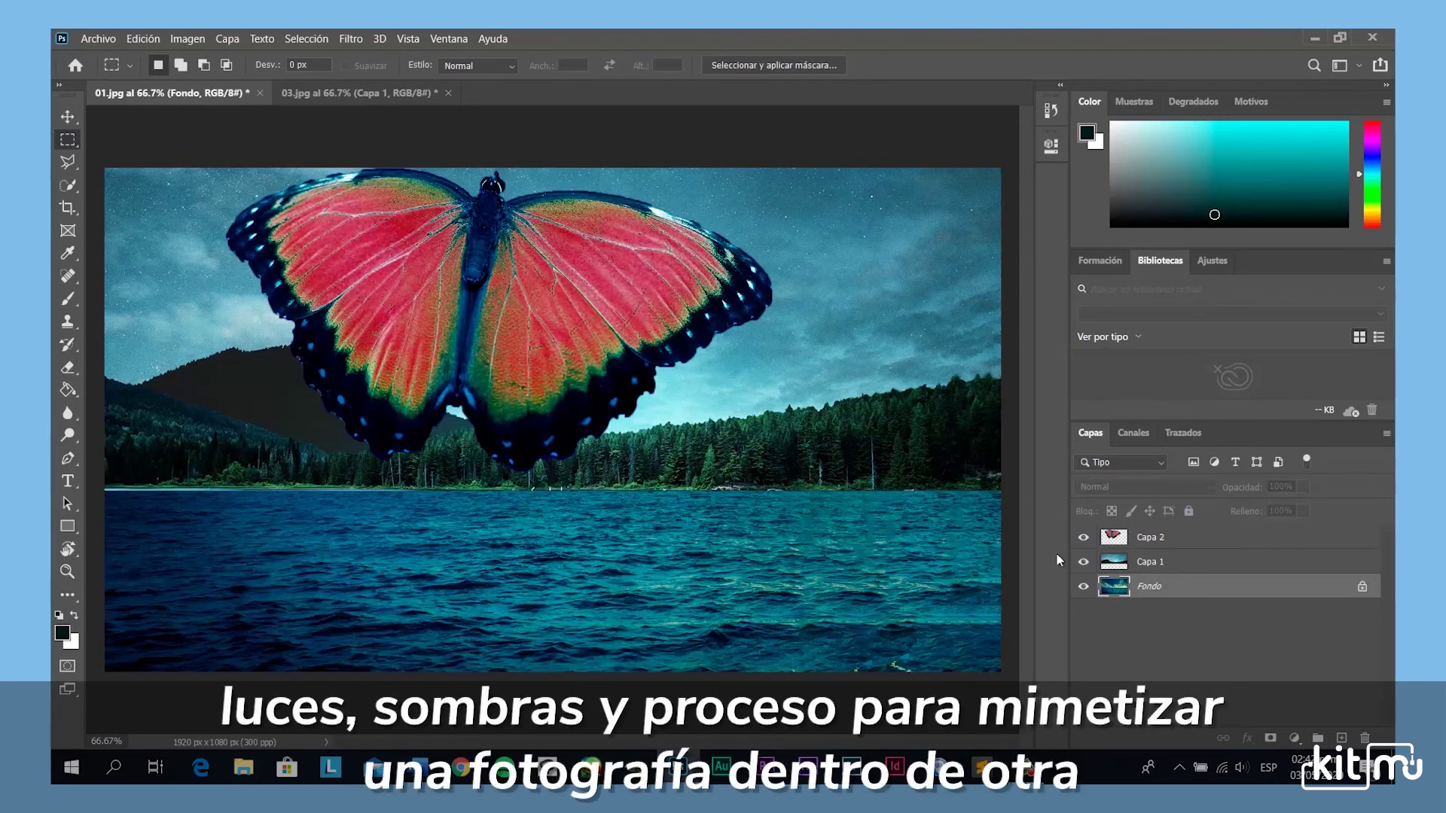
left_click_drag(687, 486, 1001, 664)
right_click(888, 602)
left_click(926, 512)
left_click(894, 531)
Shrink the Capa 2 butterfly with a perspective transform and place it on the lake's lower right.
left_click(1151, 537)
key("ctrl+t")
right_click(729, 137)
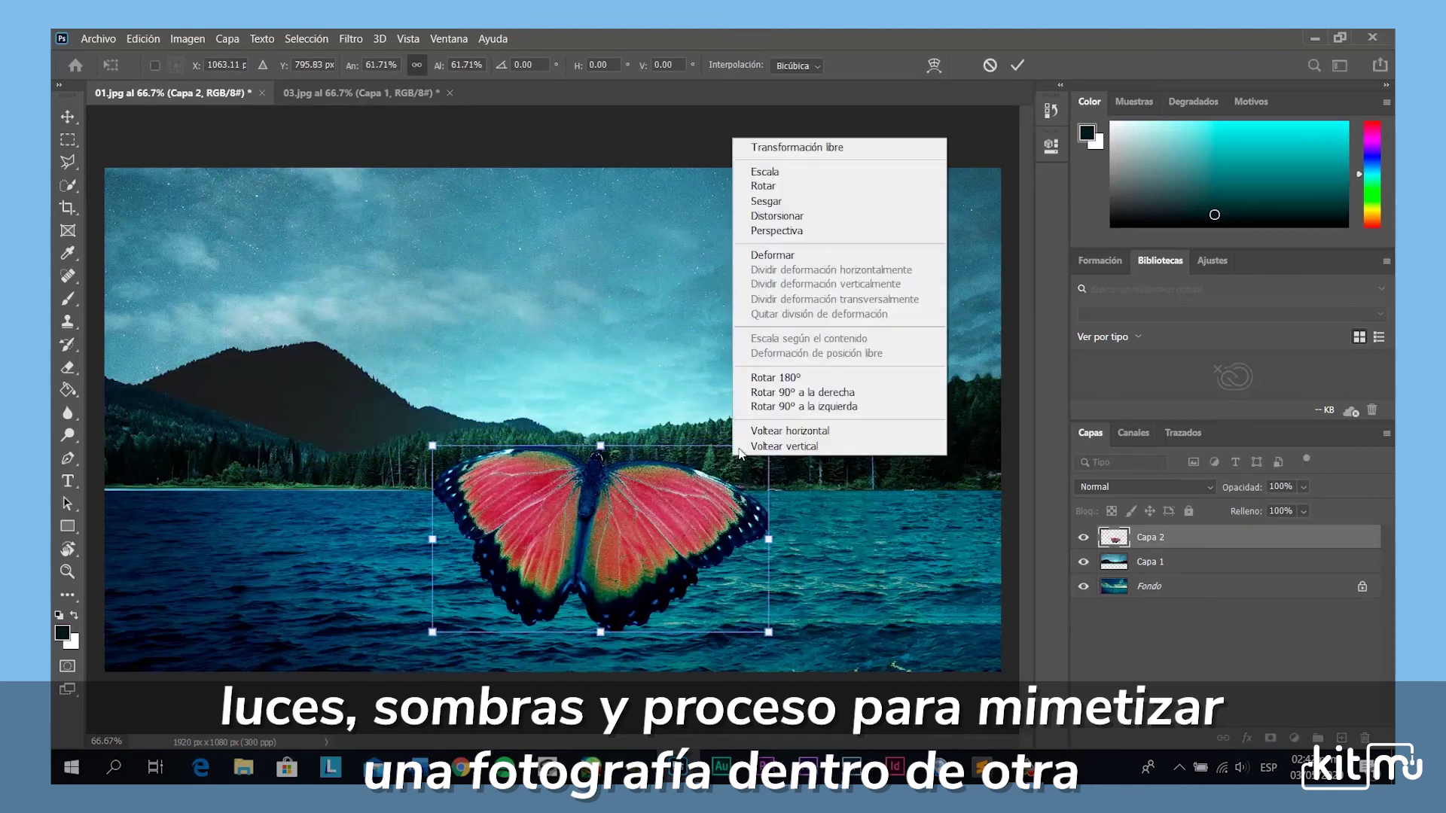
left_click(749, 232)
left_click_drag(432, 446, 460, 446)
left_click_drag(754, 540, 783, 554)
key("Return")
left_click_drag(640, 506, 884, 550)
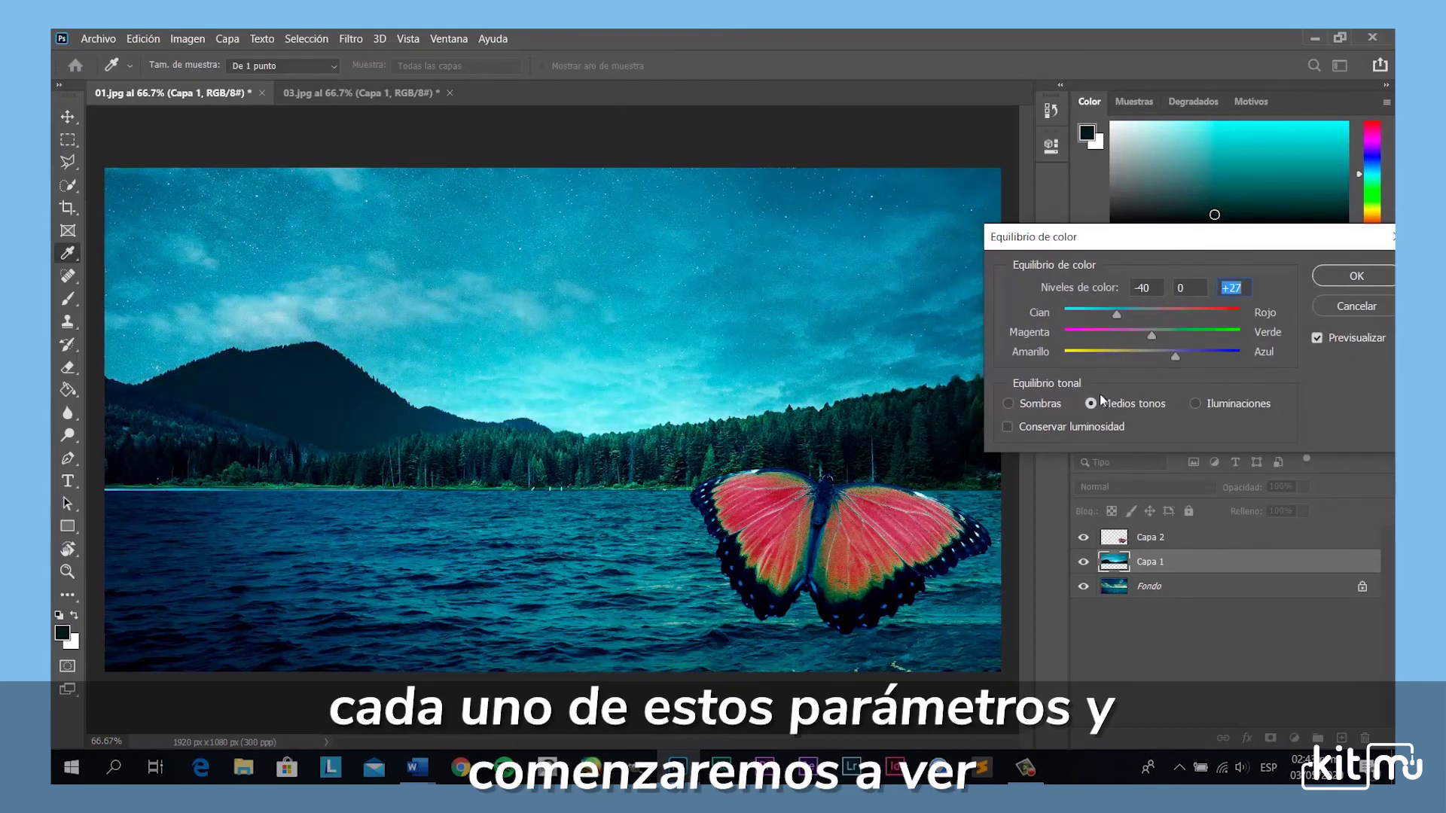
Color-balance the butterfly layer toward cyan across midtones, highlights and shadows for a cooler look.
left_click(1195, 402)
left_click(188, 38)
left_click(482, 184)
left_click_drag(669, 253, 609, 252)
left_click(713, 343)
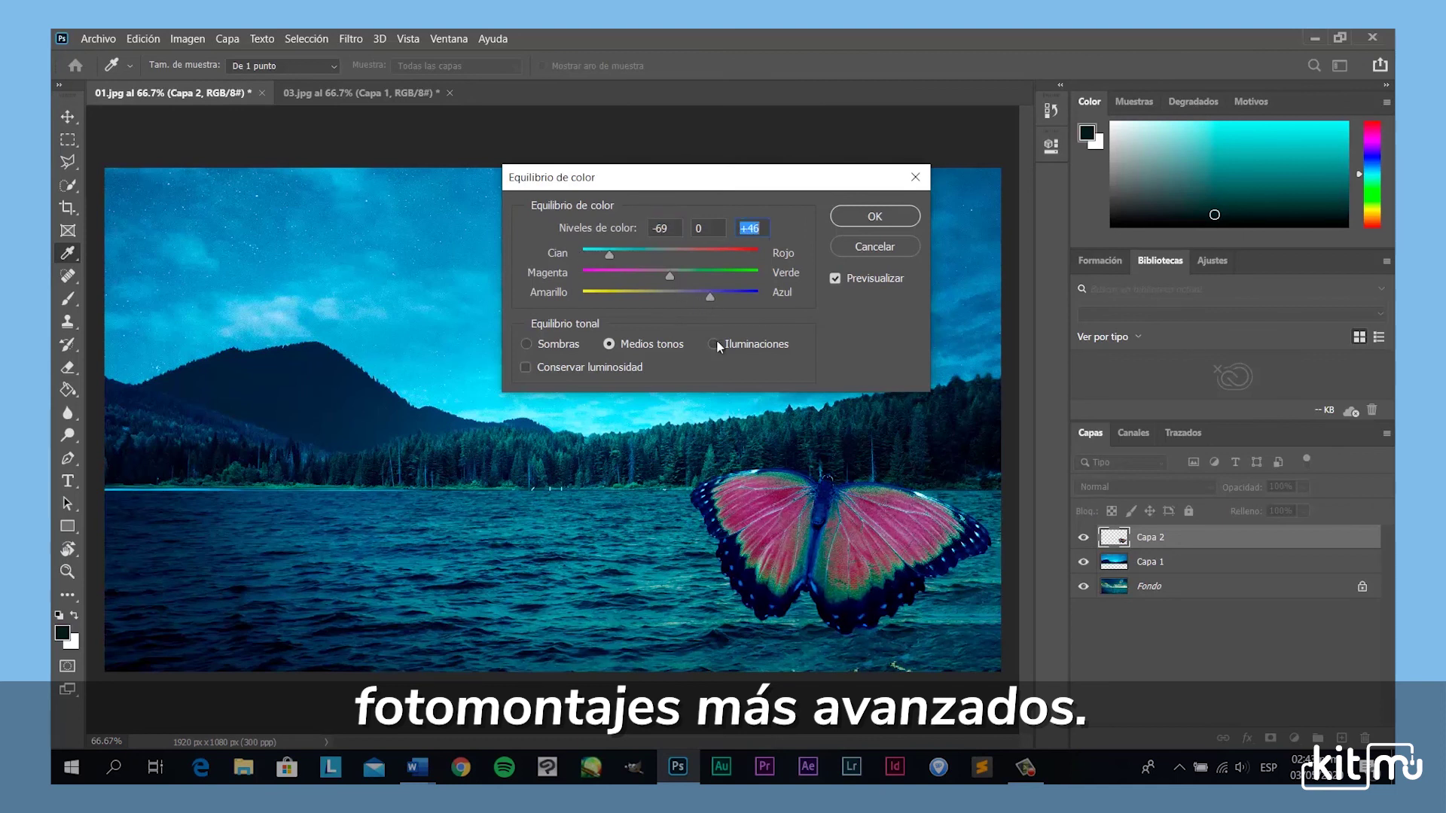
left_click(525, 343)
left_click(834, 278)
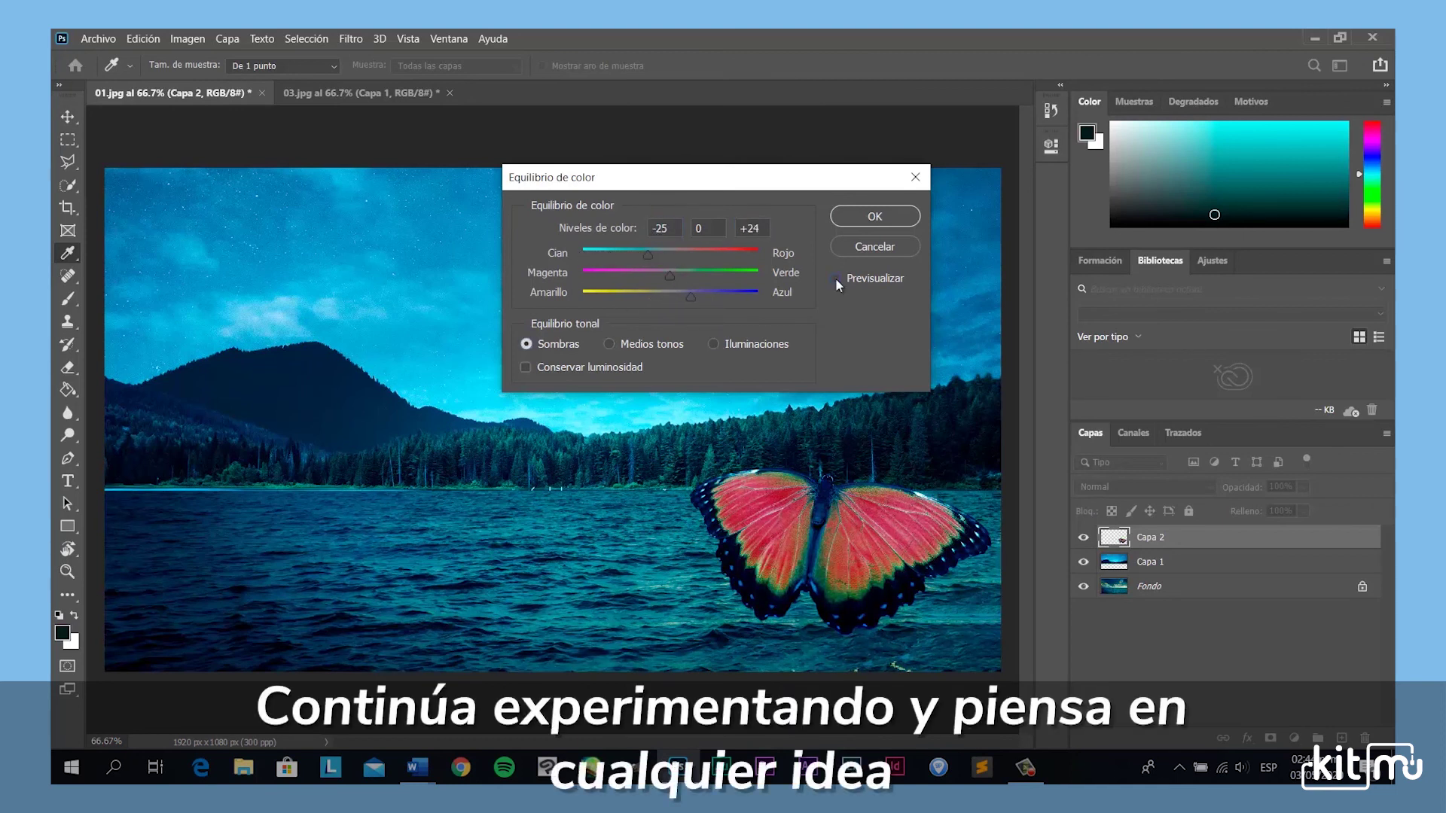
left_click(844, 215)
key("v")
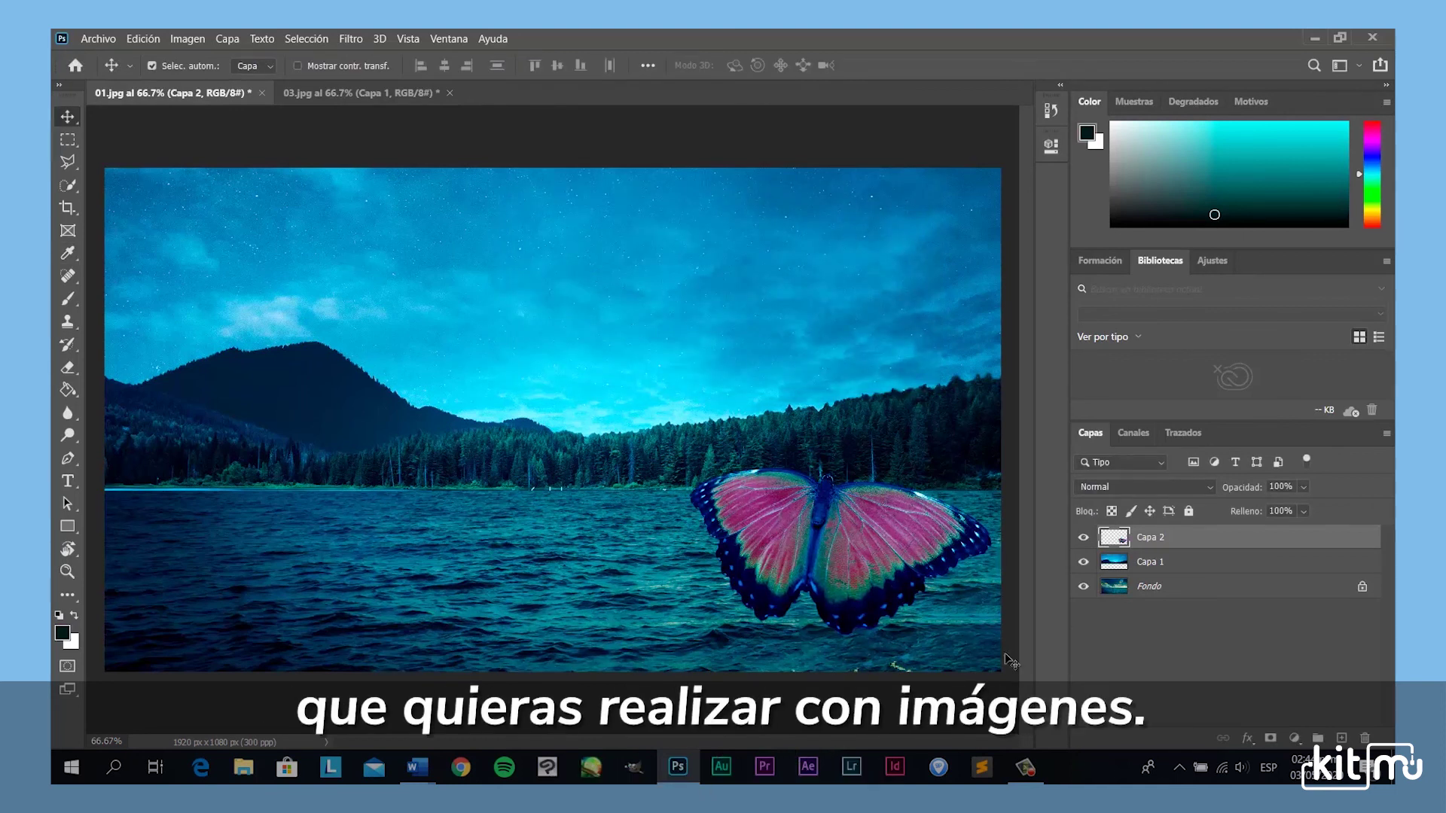